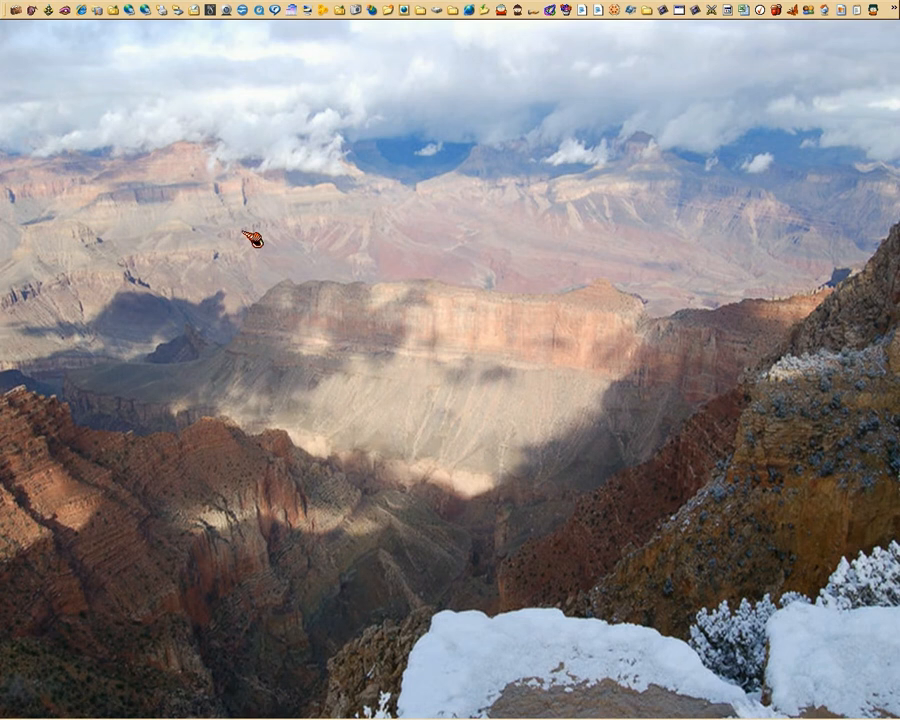
Open the advanced appearance settings in the desktop's display properties.
{"action": "right_click", "coordinate": [243, 232]}
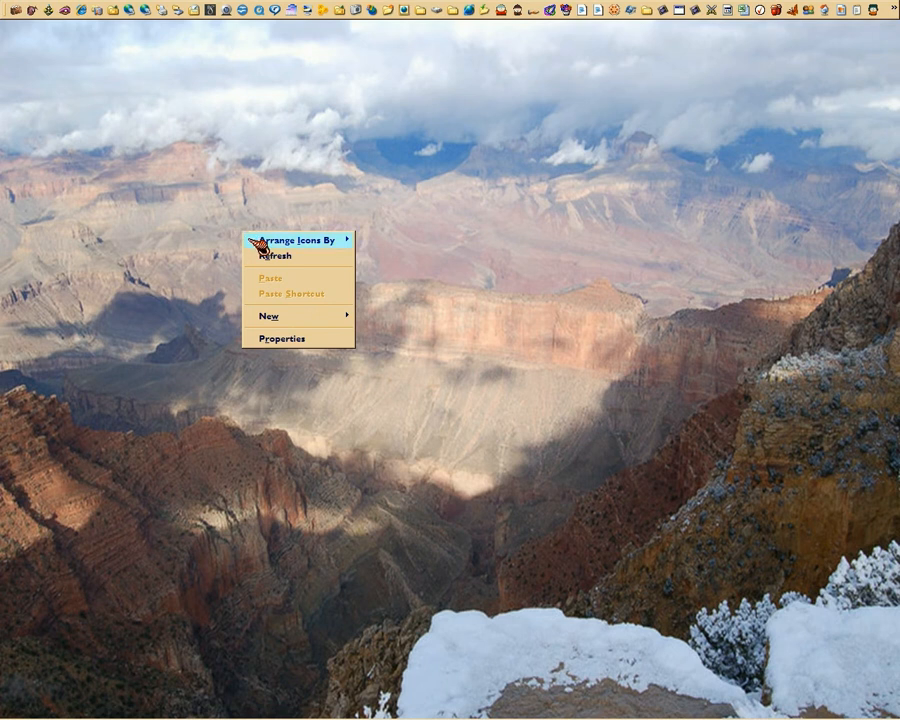
{"action": "mouse_move", "coordinate": [257, 242]}
{"action": "left_click", "coordinate": [283, 340]}
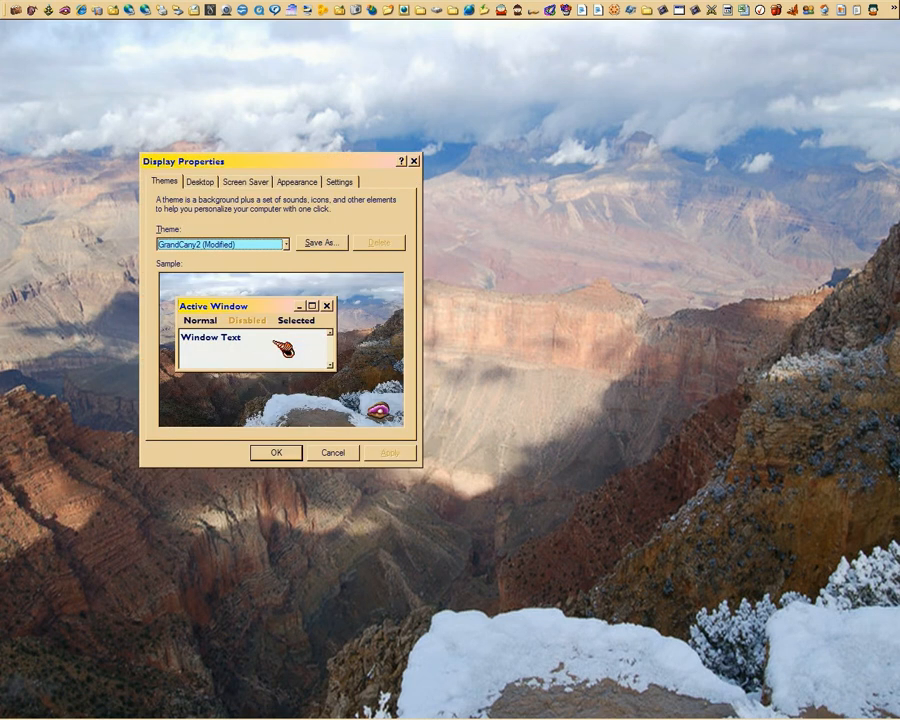
{"action": "left_click", "coordinate": [299, 183]}
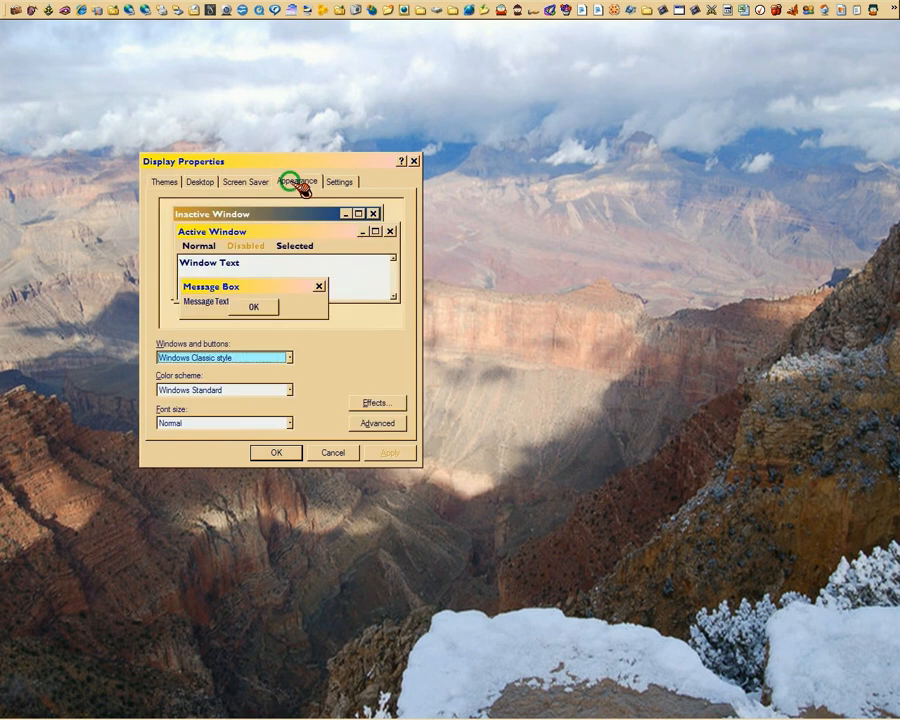
{"action": "left_click", "coordinate": [378, 423]}
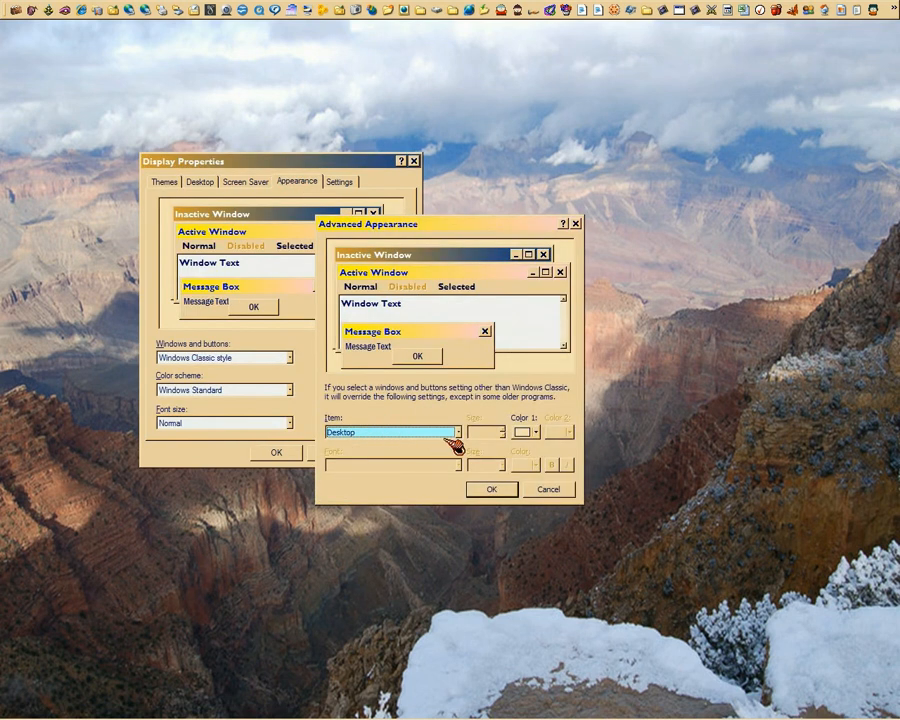
Set Color 1 of the Selected Items element to the dark blue basic color with RGB 0, 64, 128.
{"action": "left_click", "coordinate": [457, 433]}
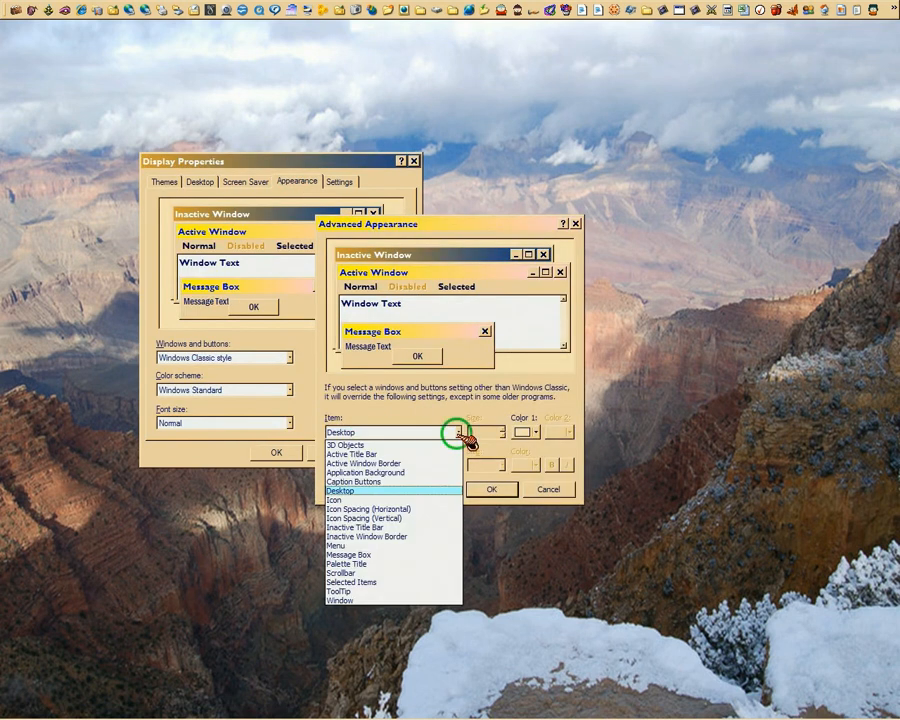
{"action": "left_click", "coordinate": [400, 582]}
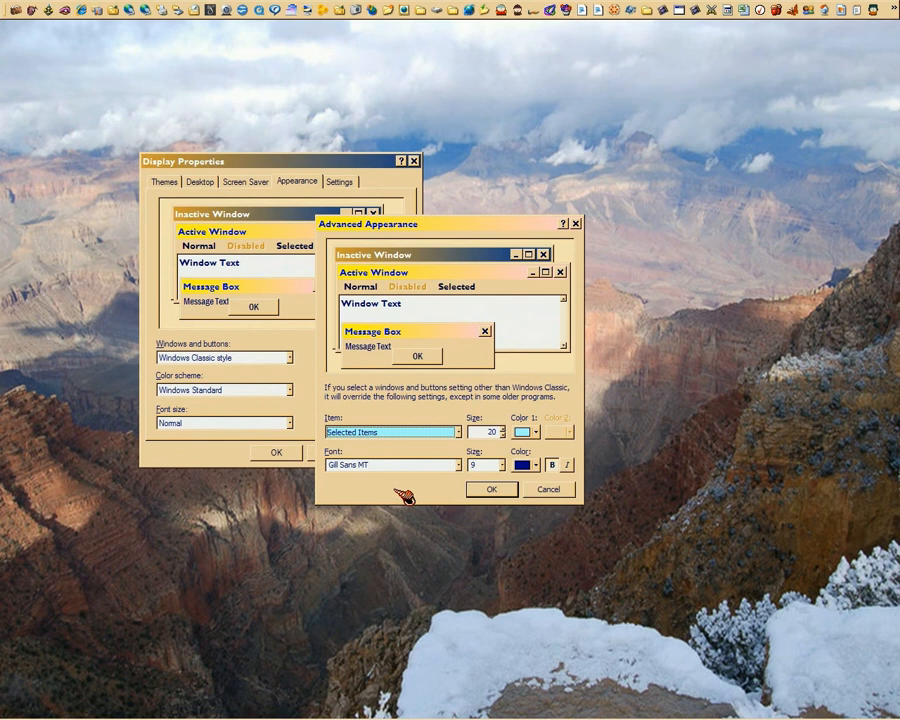
{"action": "left_click", "coordinate": [531, 433]}
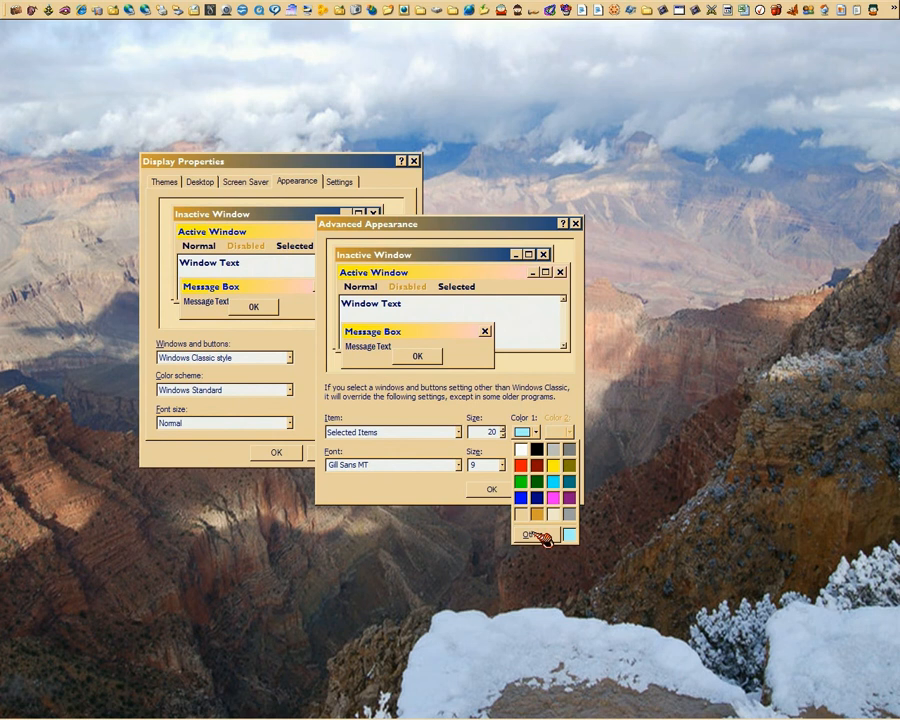
{"action": "left_click", "coordinate": [533, 535]}
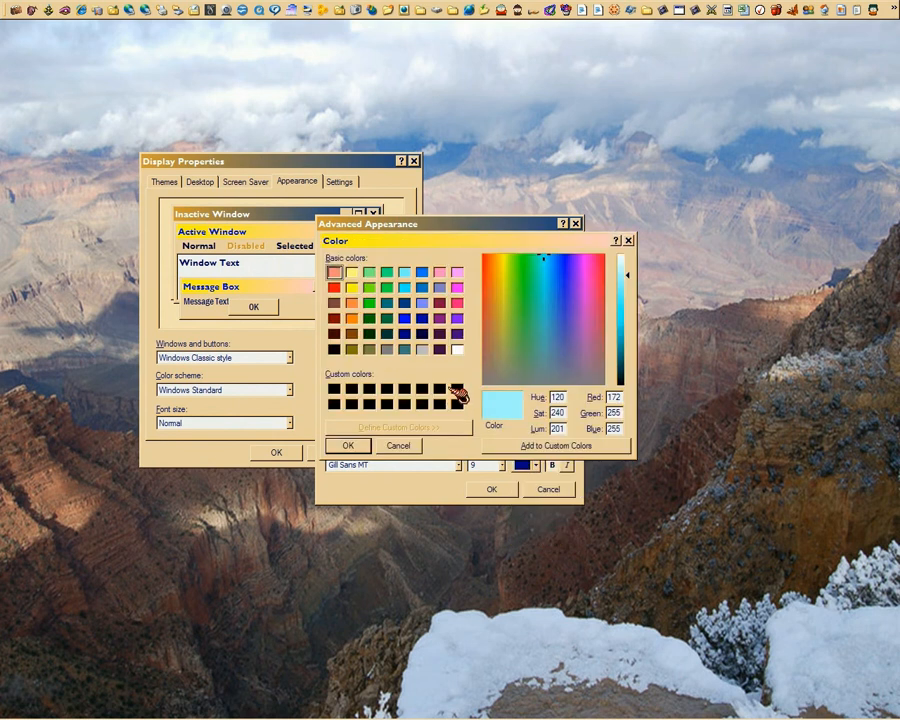
{"action": "left_click", "coordinate": [405, 303]}
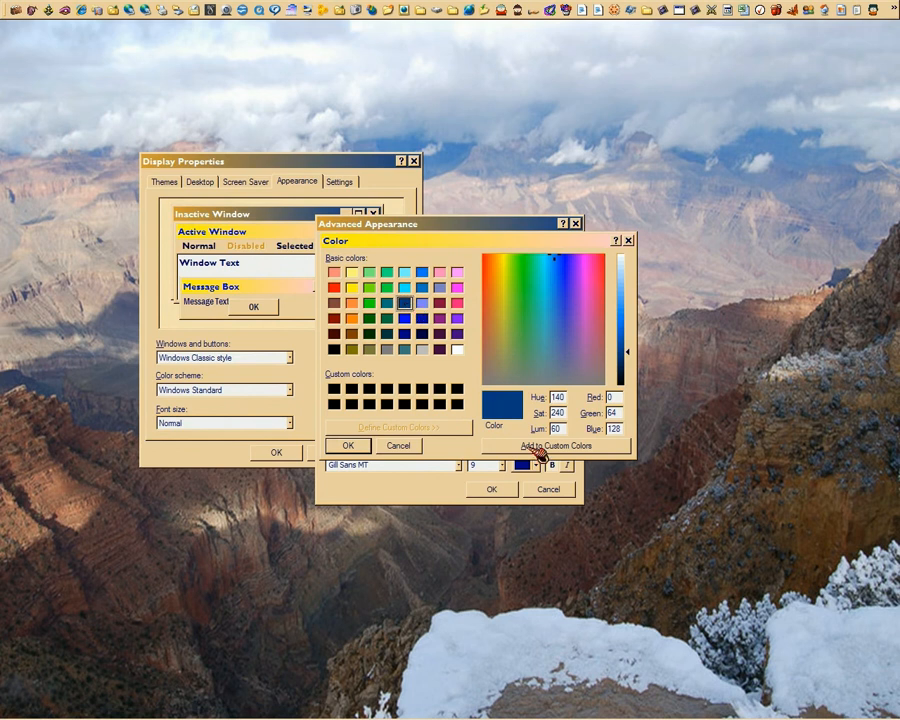
{"action": "left_click", "coordinate": [346, 446]}
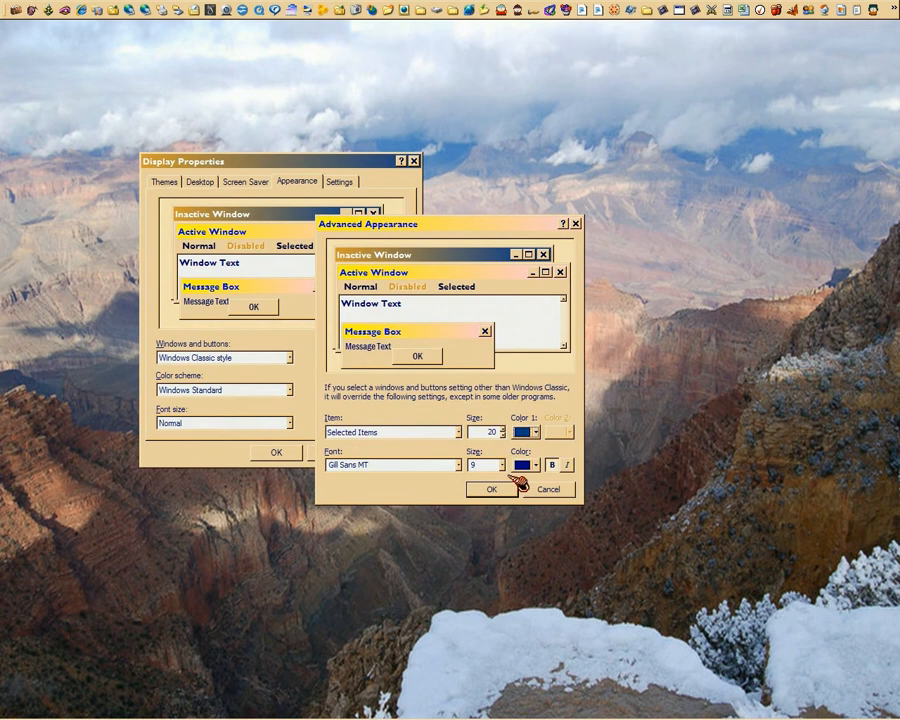
Set the Selected Items font color to white and apply the changed appearance to Windows.
{"action": "left_click", "coordinate": [528, 465]}
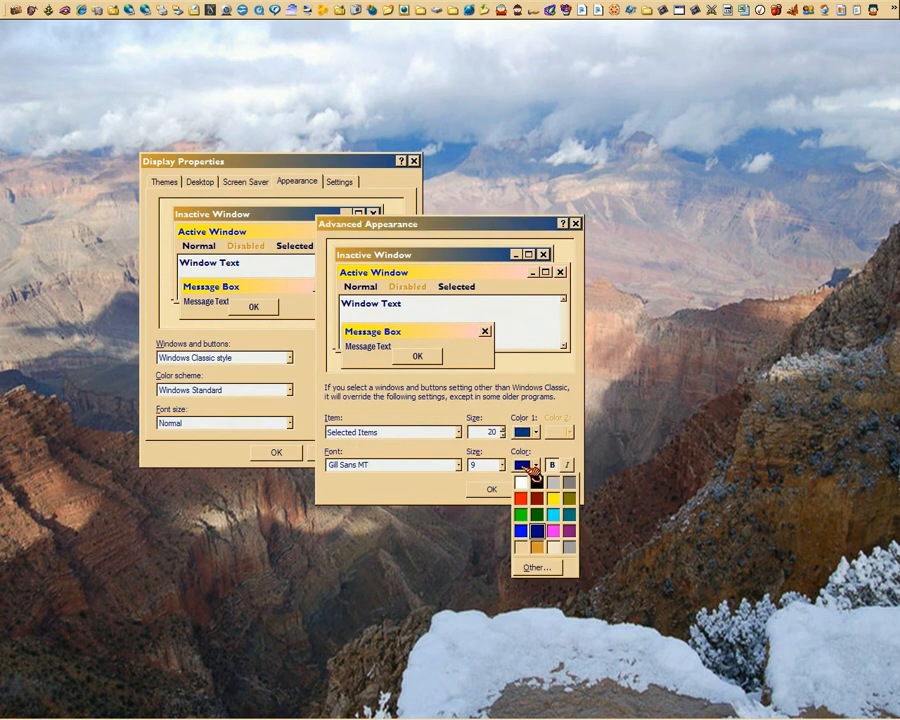
{"action": "left_click", "coordinate": [535, 568]}
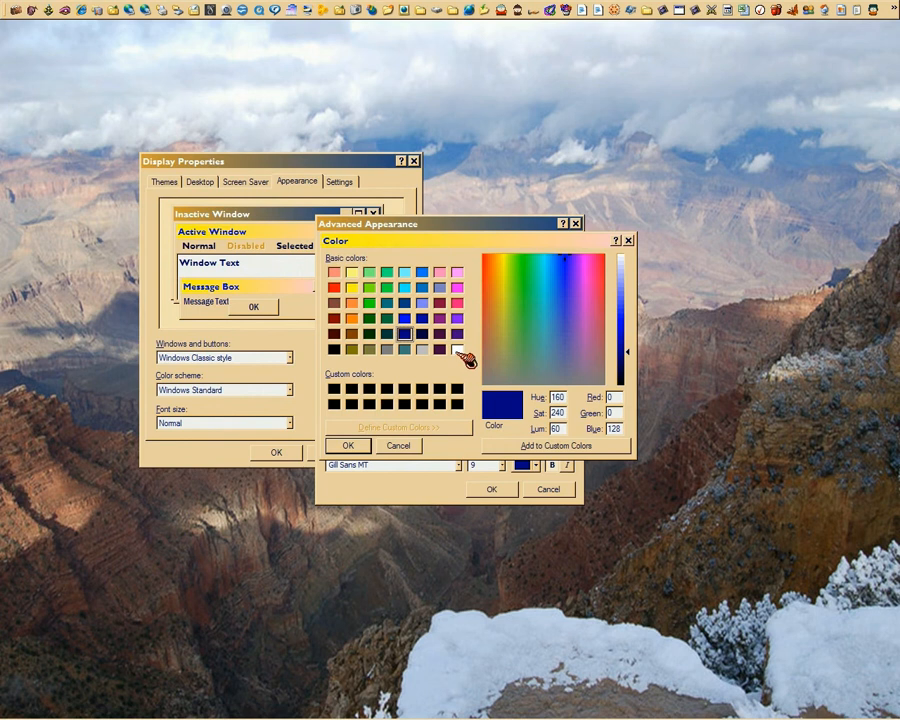
{"action": "left_click", "coordinate": [458, 349]}
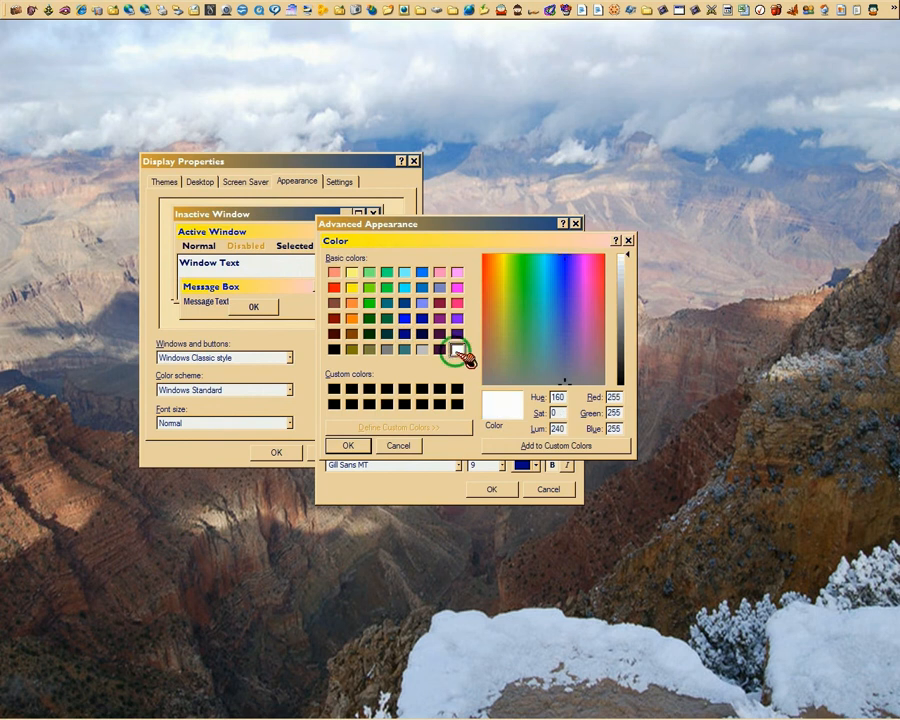
{"action": "left_click", "coordinate": [350, 446]}
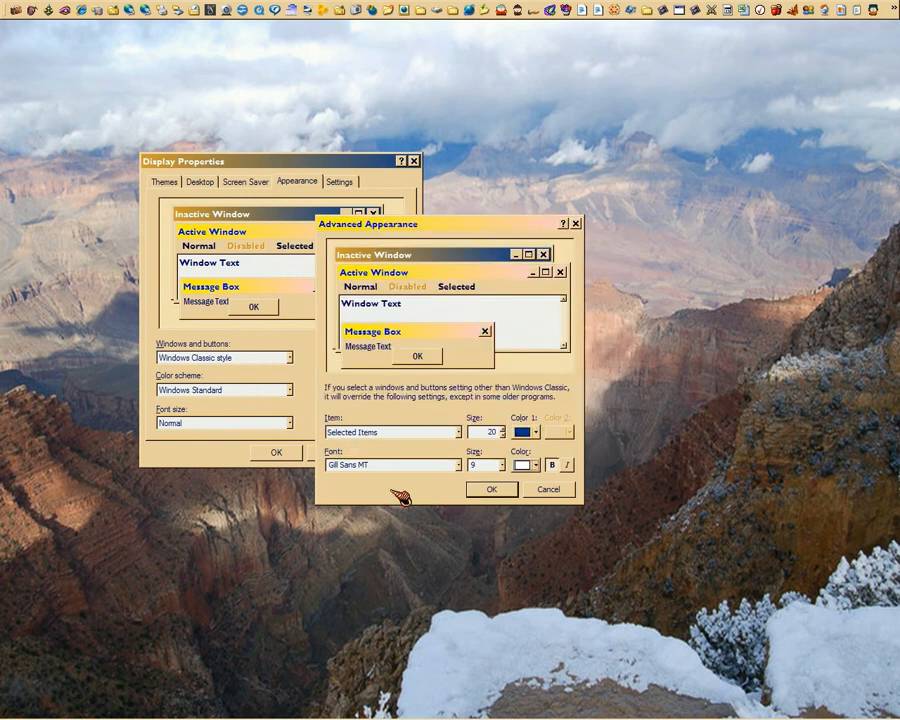
{"action": "left_click", "coordinate": [492, 490]}
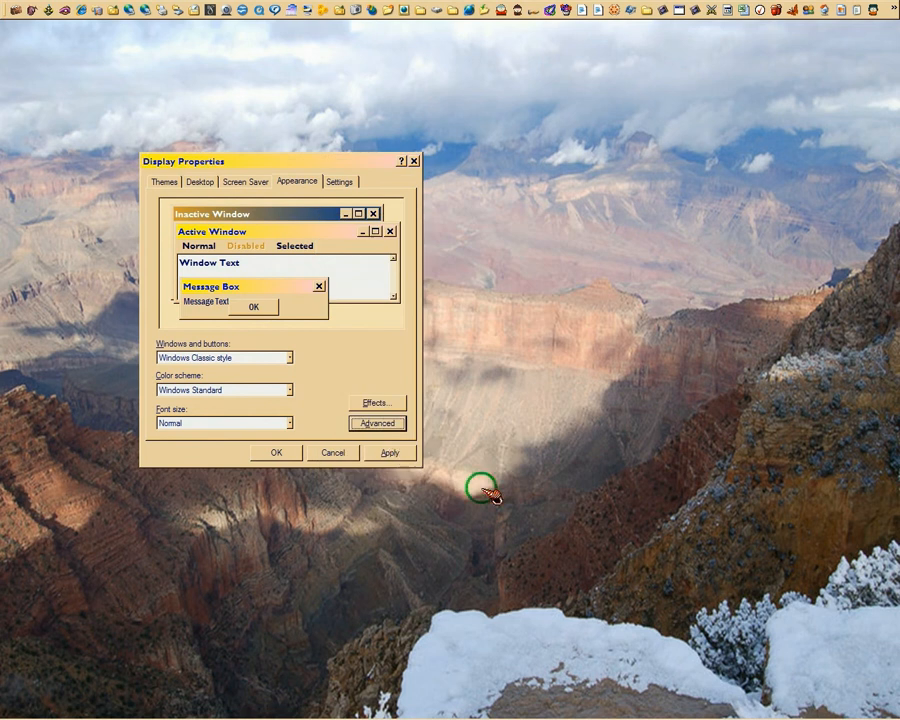
{"action": "left_click", "coordinate": [389, 454]}
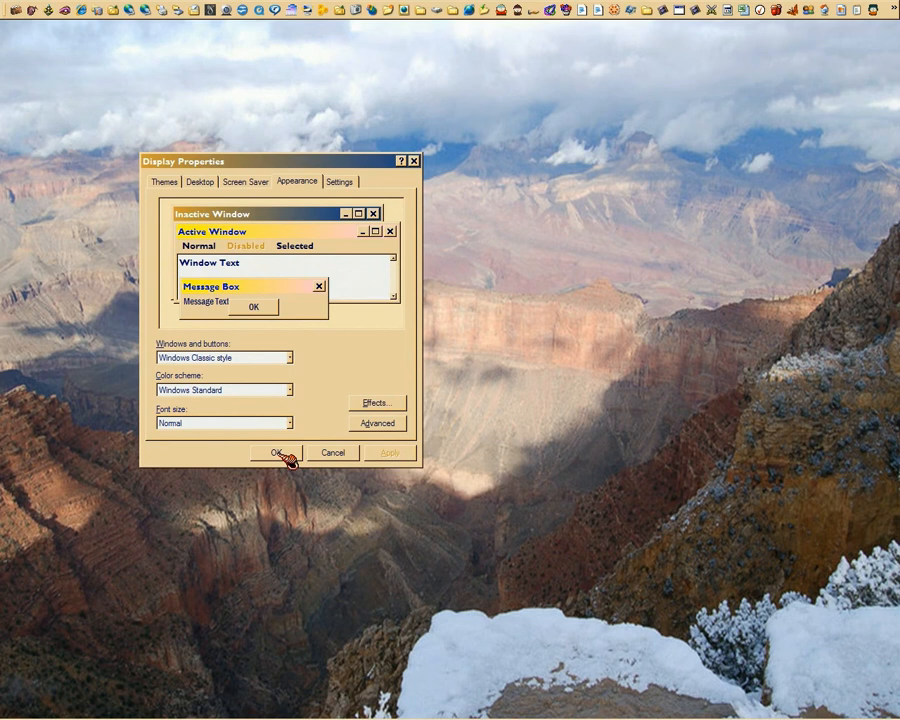
Reopen the advanced appearance settings to examine the new highlight color in the list of items, and leave without changes.
{"action": "left_click", "coordinate": [393, 425]}
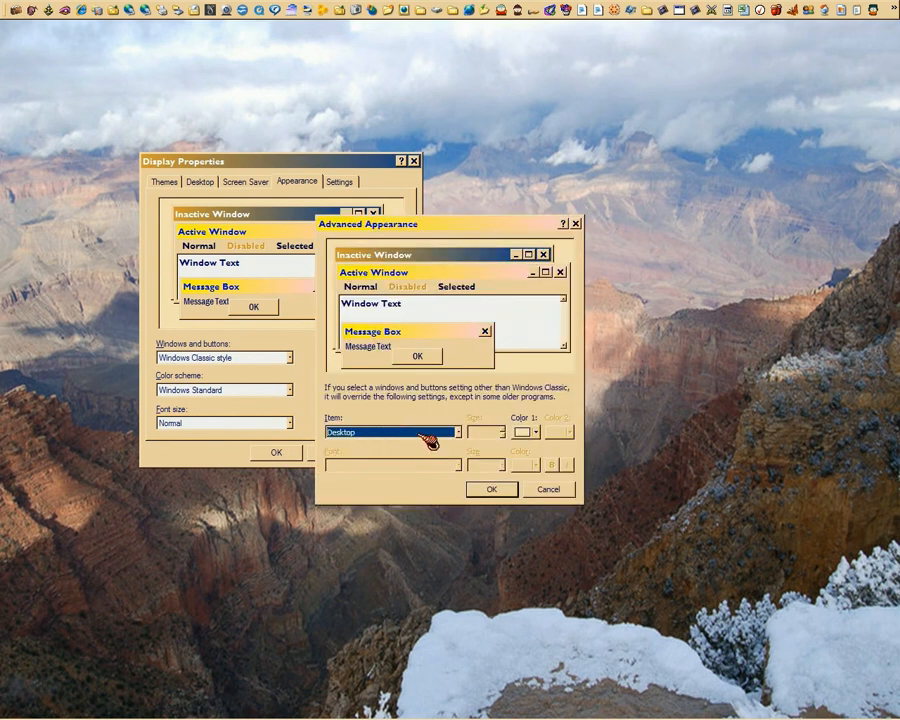
{"action": "left_click", "coordinate": [460, 433]}
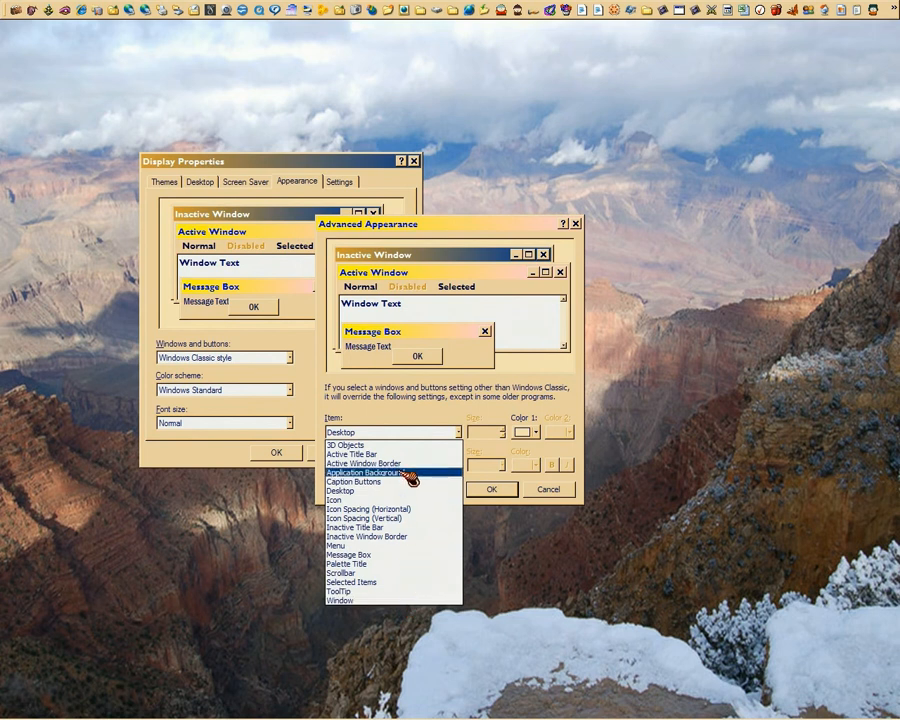
{"action": "left_click", "coordinate": [417, 418]}
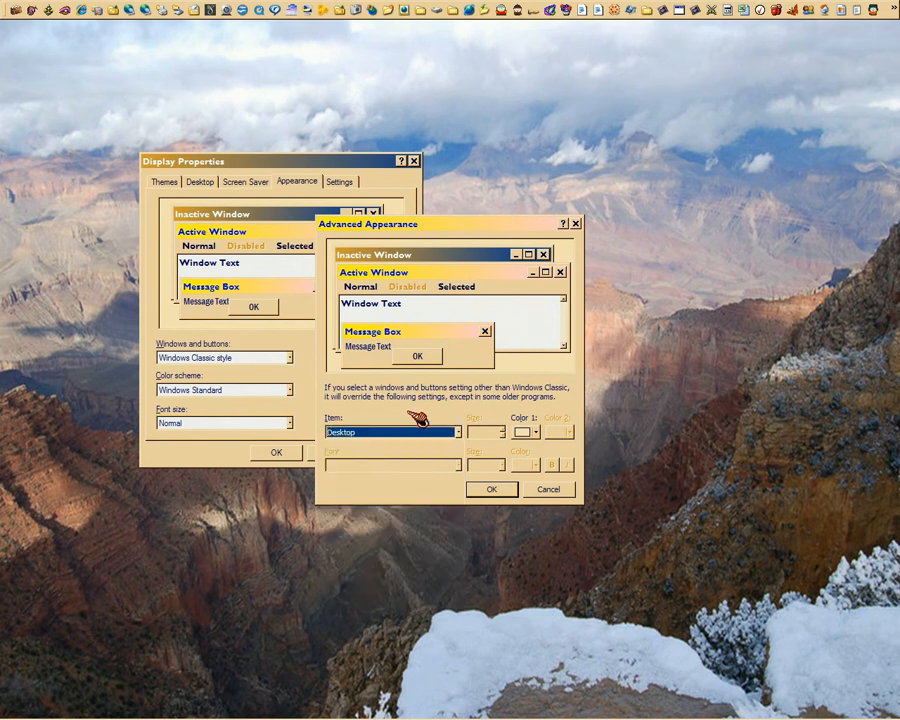
{"action": "left_click", "coordinate": [548, 489]}
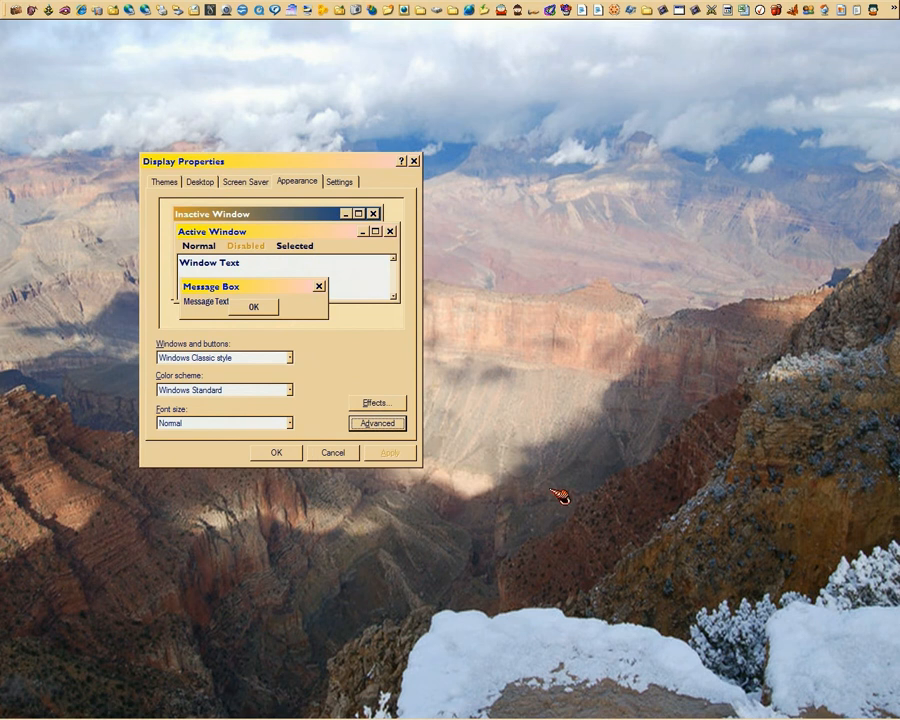
Examine the highlight color in the list of window and button styles, and close the display properties.
{"action": "left_click_drag", "start_coordinate": [314, 163], "coordinate": [372, 99]}
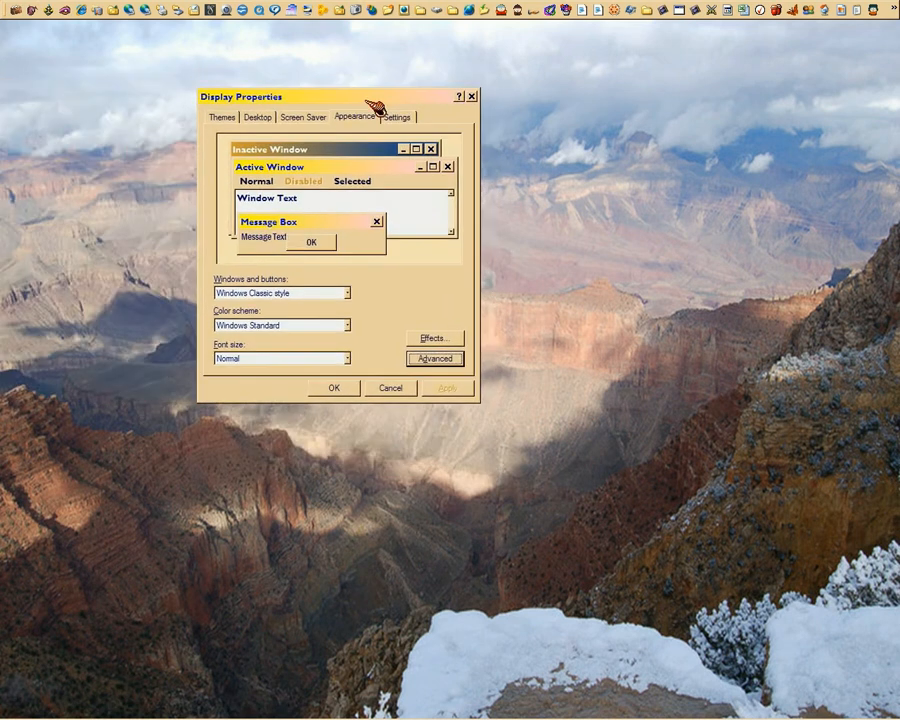
{"action": "left_click", "coordinate": [350, 293]}
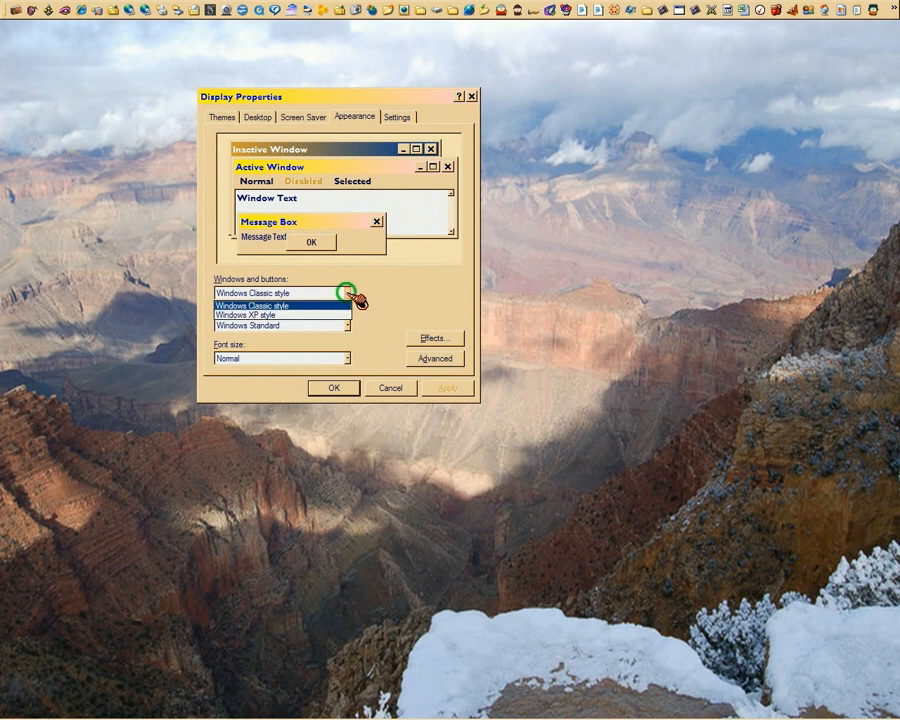
{"action": "left_click", "coordinate": [356, 296]}
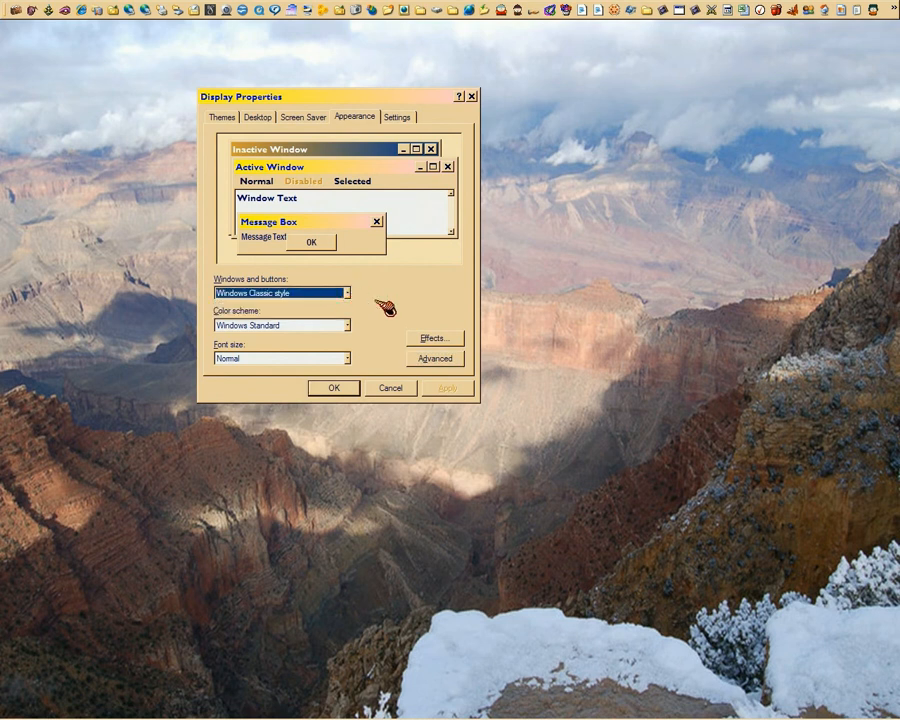
{"action": "left_click", "coordinate": [335, 389]}
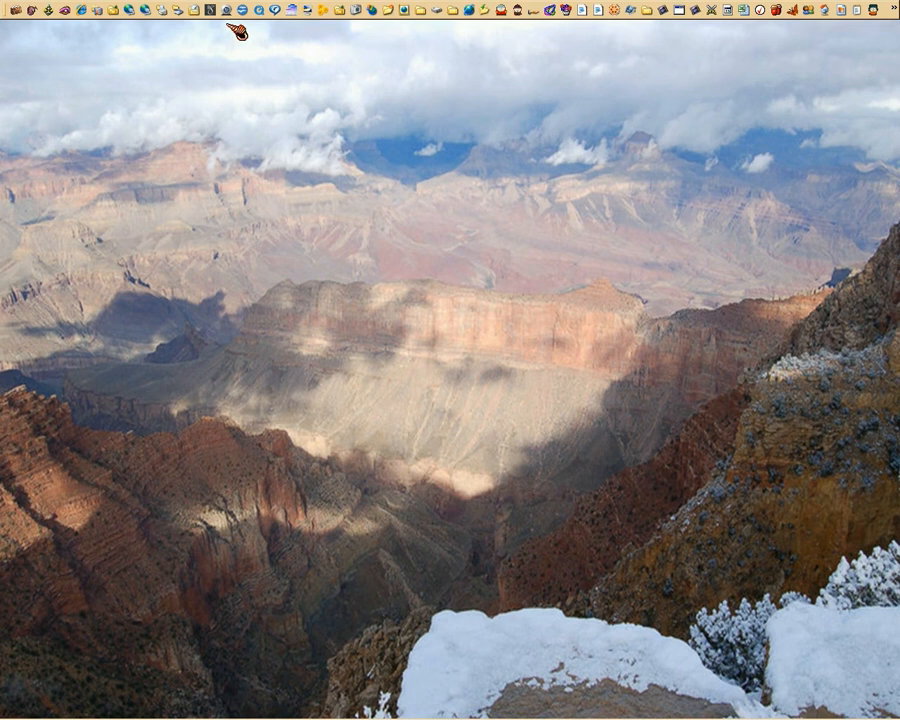
Switch to BibleWorks and show the TSK cross-references for Daniel 9:1 after viewing the statistics, analysis and resources.
{"action": "left_click", "coordinate": [210, 10]}
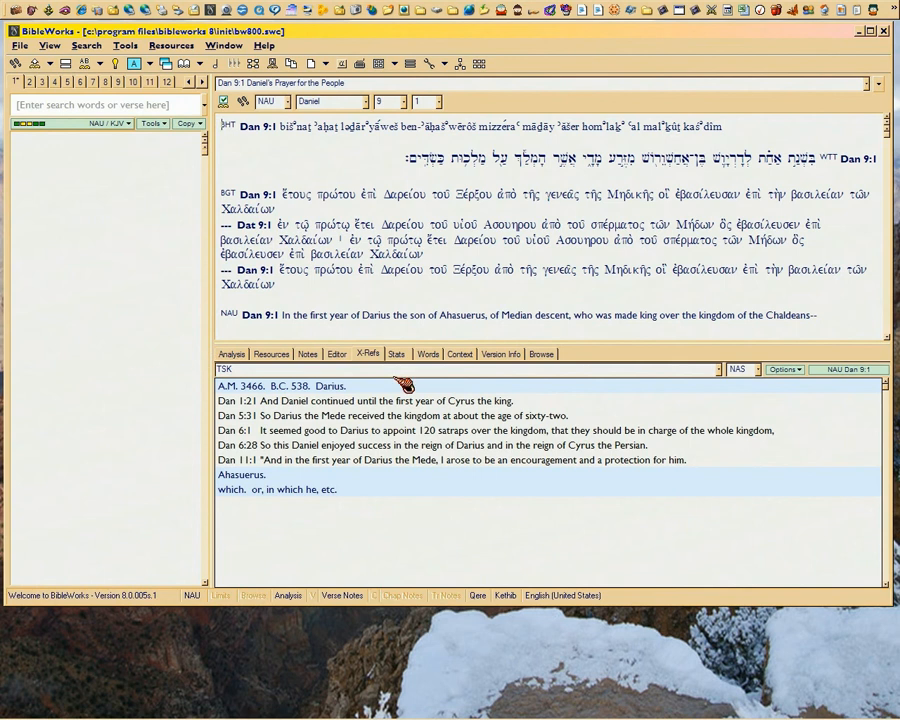
{"action": "left_click", "coordinate": [370, 354]}
{"action": "left_click", "coordinate": [396, 357]}
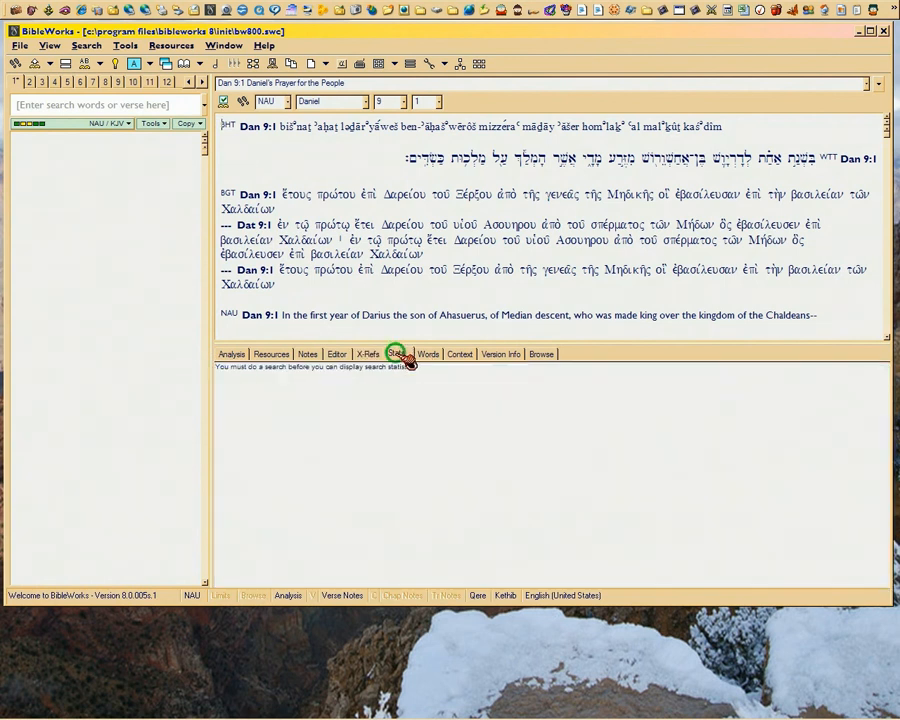
{"action": "left_click", "coordinate": [369, 356]}
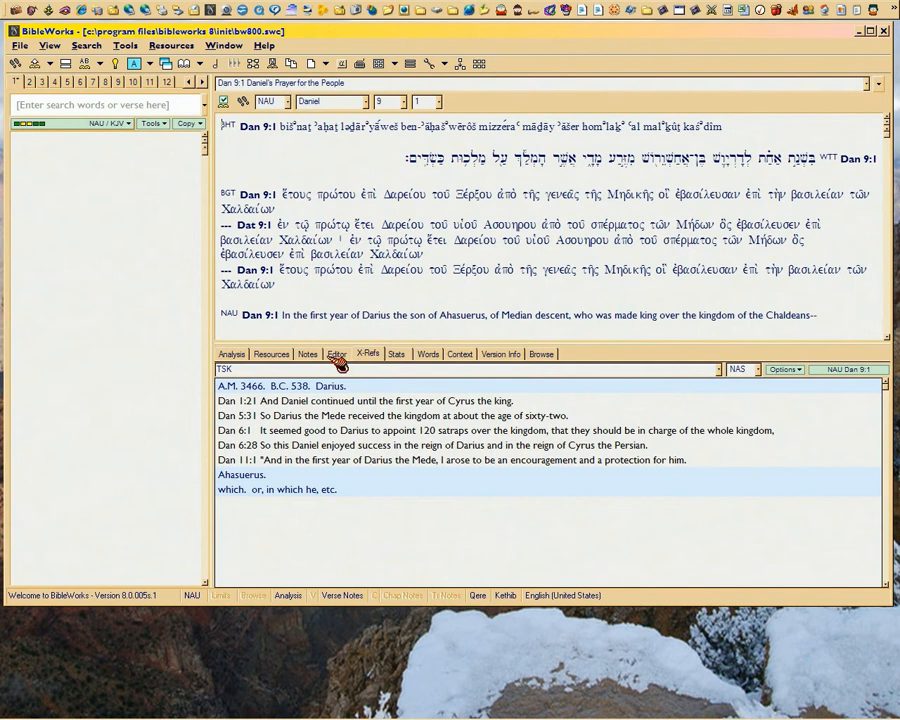
{"action": "left_click", "coordinate": [232, 355]}
{"action": "left_click", "coordinate": [272, 356]}
{"action": "left_click", "coordinate": [368, 355]}
Select several entries in the Daniel 9:1 cross-reference list to examine the highlight, ending on Dan 6:28.
{"action": "left_click", "coordinate": [392, 432]}
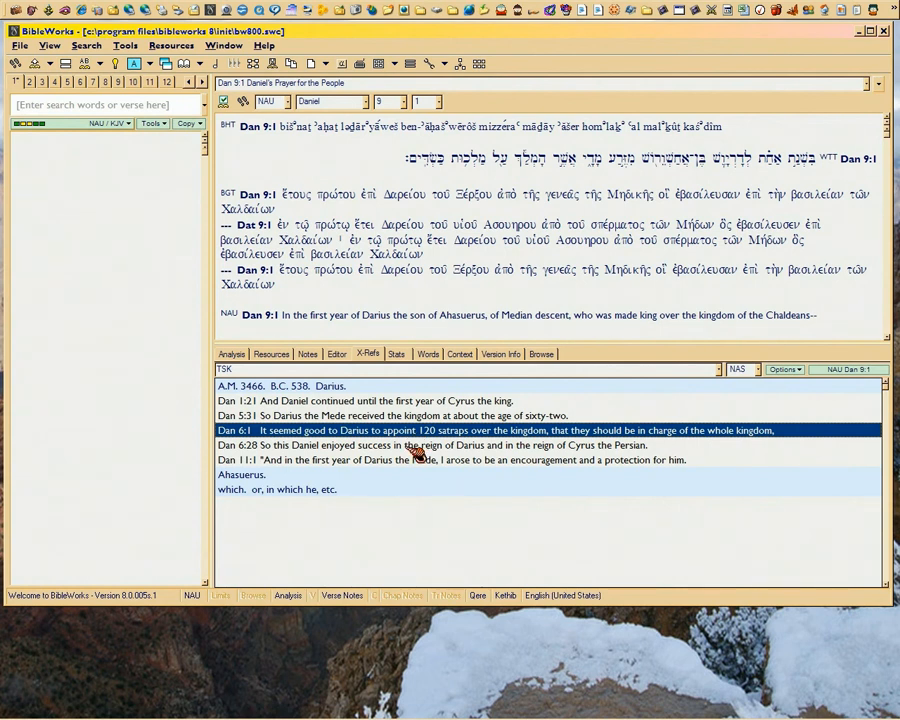
{"action": "left_click", "coordinate": [413, 448]}
{"action": "left_click", "coordinate": [366, 475]}
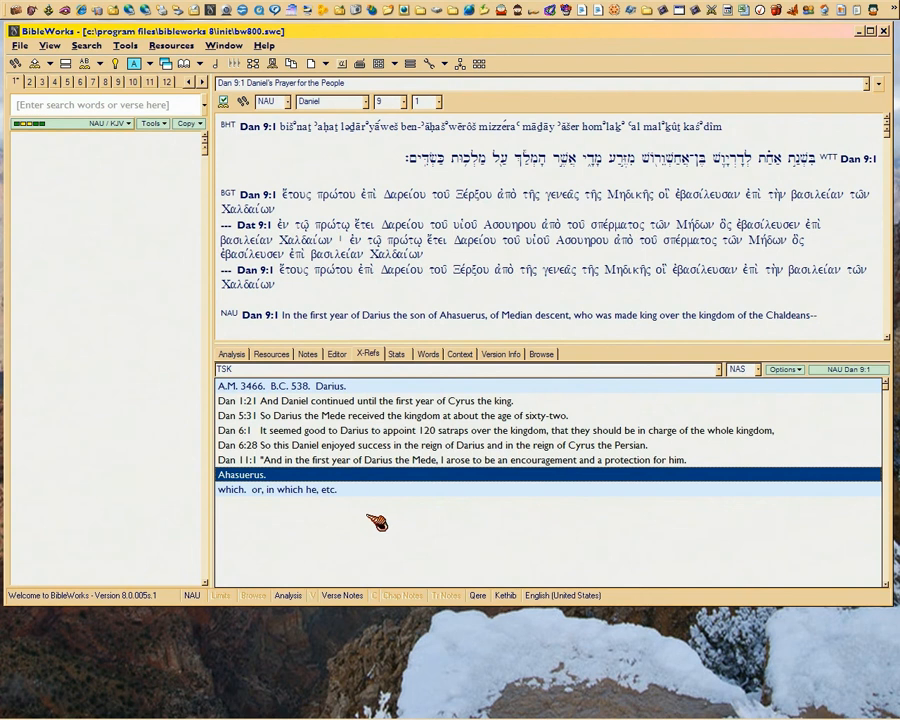
{"action": "left_click", "coordinate": [338, 490]}
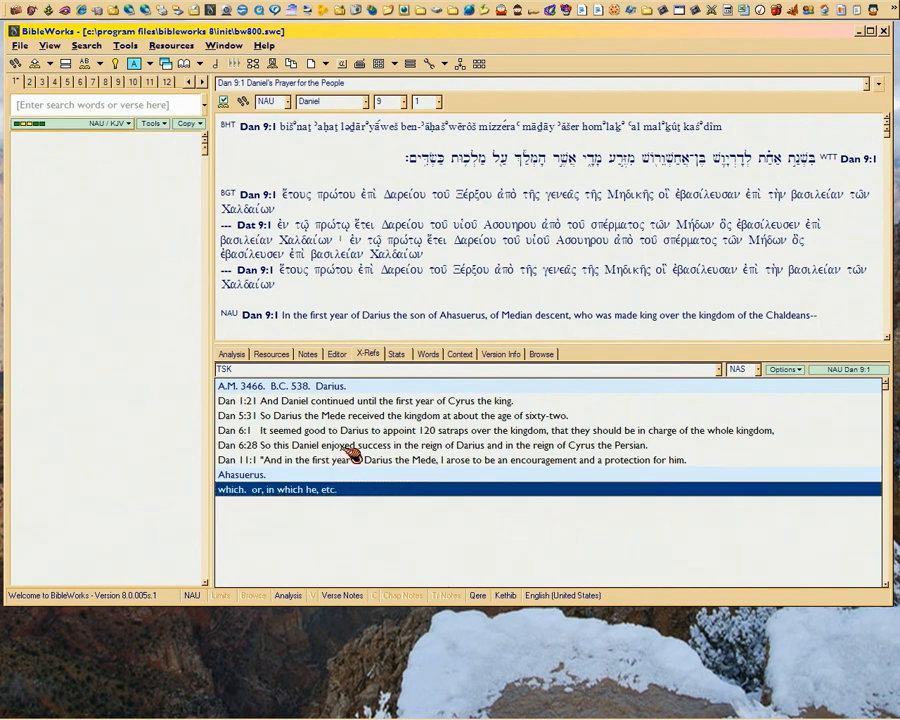
{"action": "left_click", "coordinate": [350, 445]}
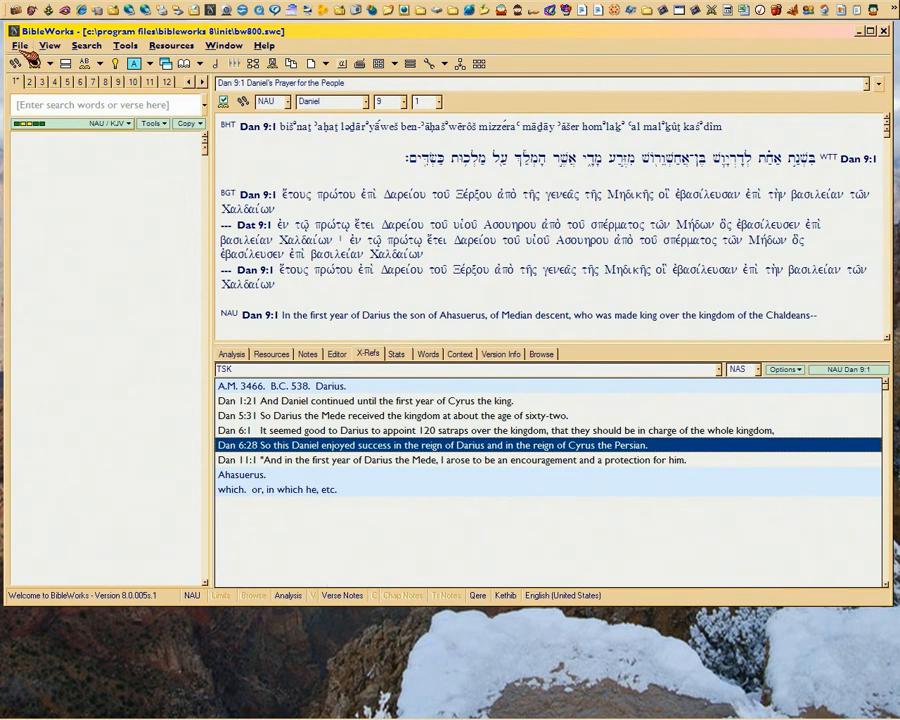
Open the BibleWorks options window with its configuration flags.
{"action": "left_click", "coordinate": [20, 46]}
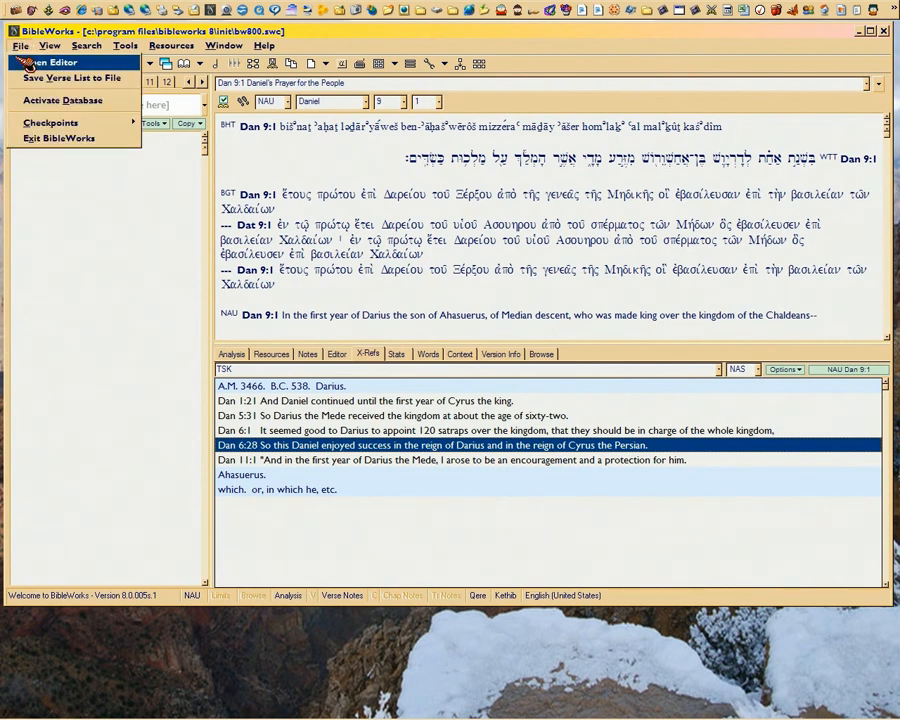
{"action": "mouse_move", "coordinate": [55, 128]}
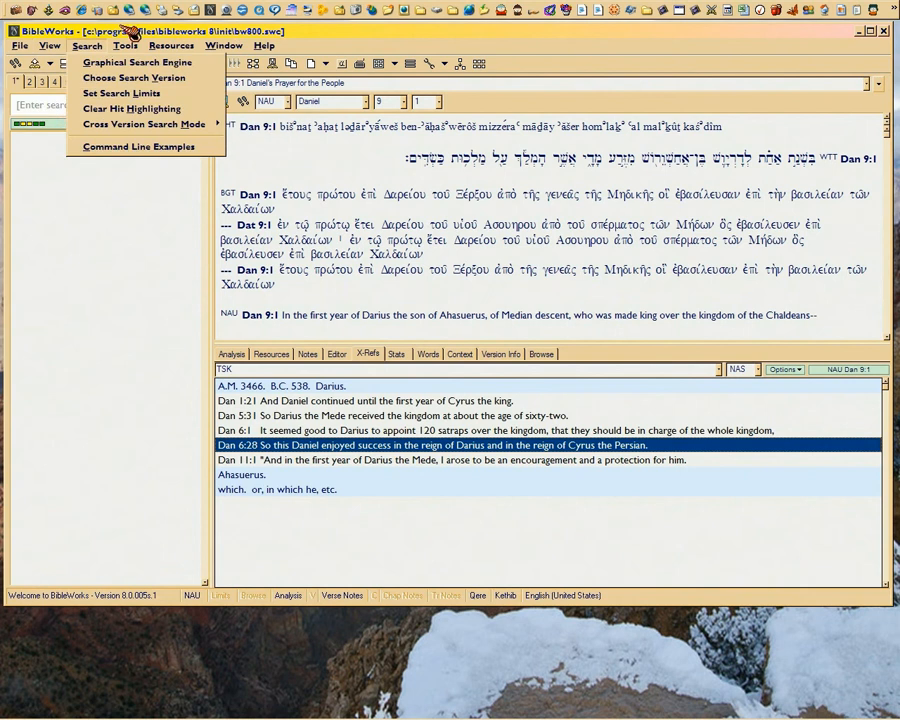
{"action": "left_click", "coordinate": [152, 33]}
{"action": "left_click", "coordinate": [126, 46]}
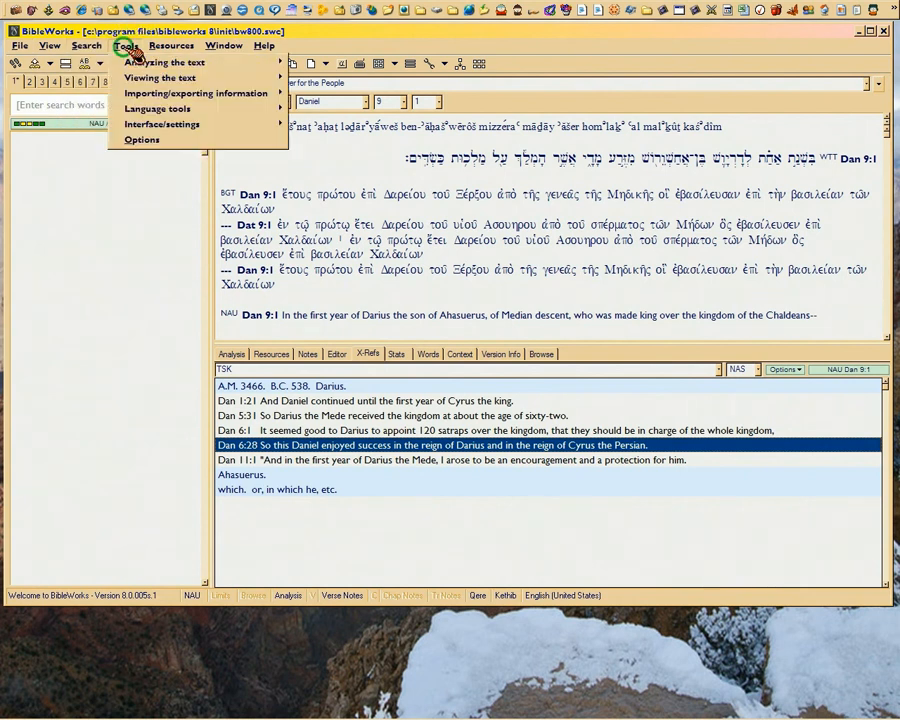
{"action": "left_click", "coordinate": [143, 139]}
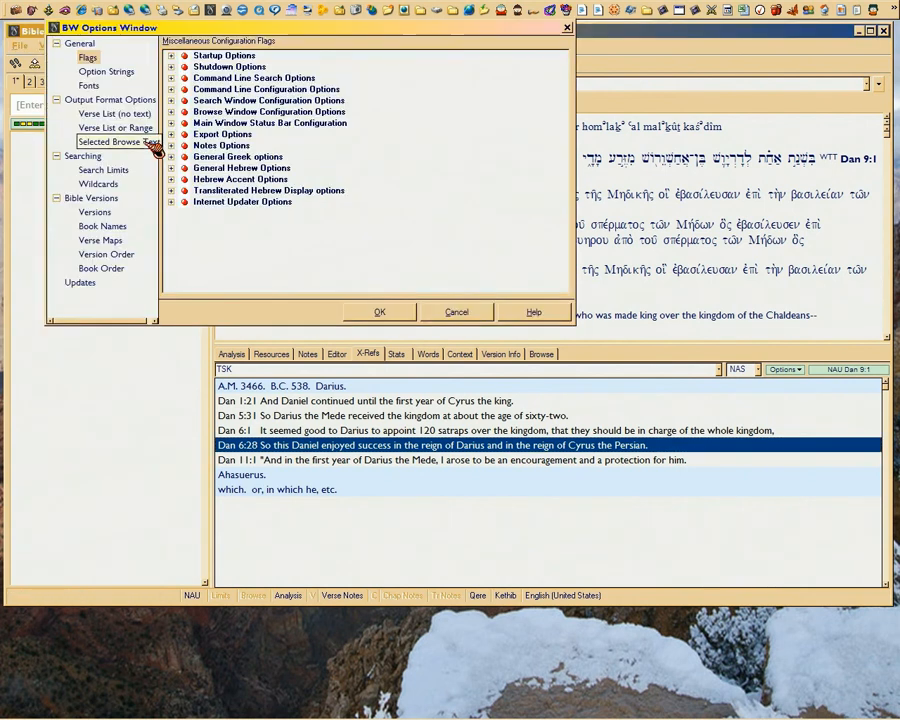
Expand the startup options and toggle the splash screen, configuration manager and separate-directory flags on and back off.
{"action": "left_click", "coordinate": [174, 57]}
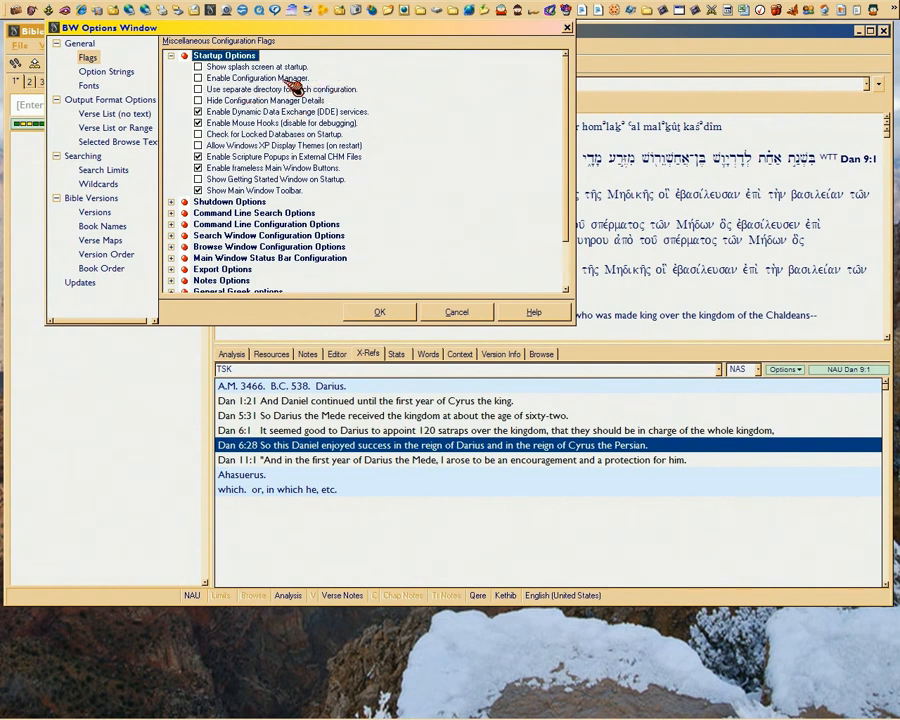
{"action": "left_click", "coordinate": [199, 66]}
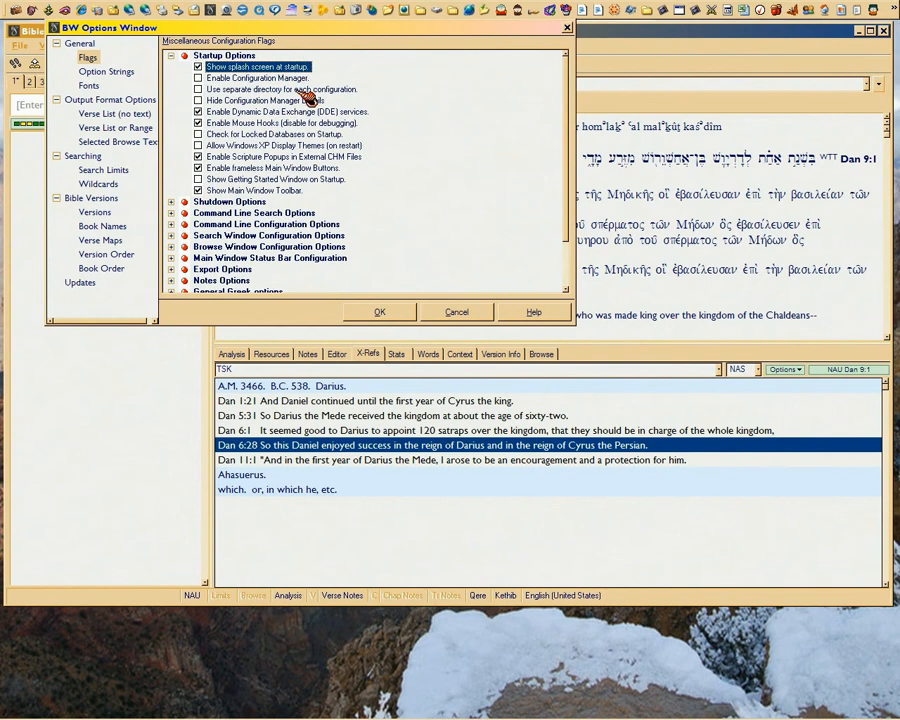
{"action": "left_click", "coordinate": [201, 67]}
{"action": "left_click", "coordinate": [268, 80]}
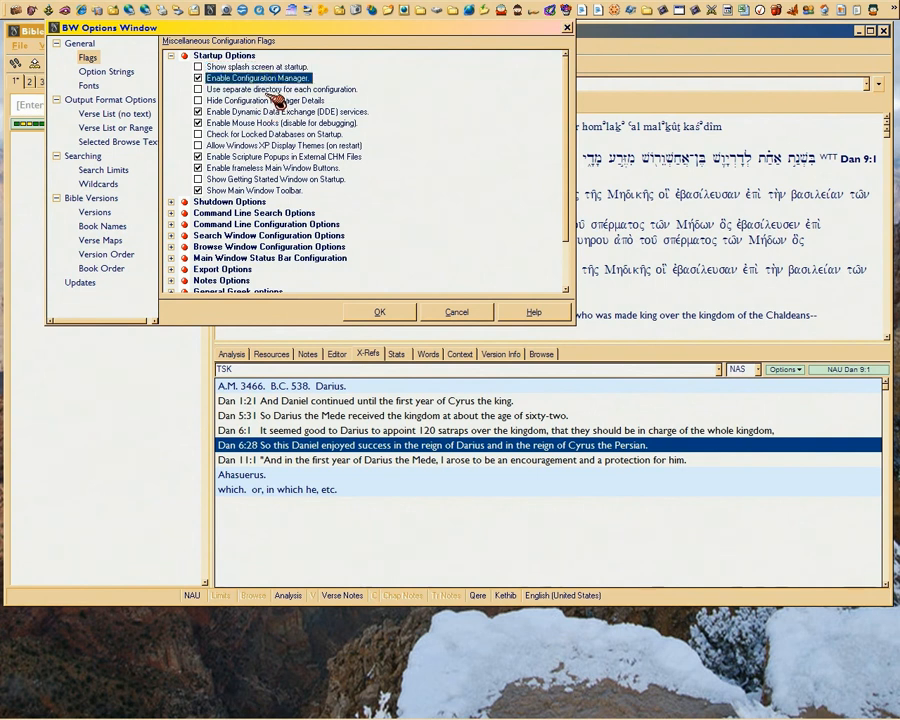
{"action": "left_click", "coordinate": [200, 78]}
{"action": "left_click", "coordinate": [290, 89]}
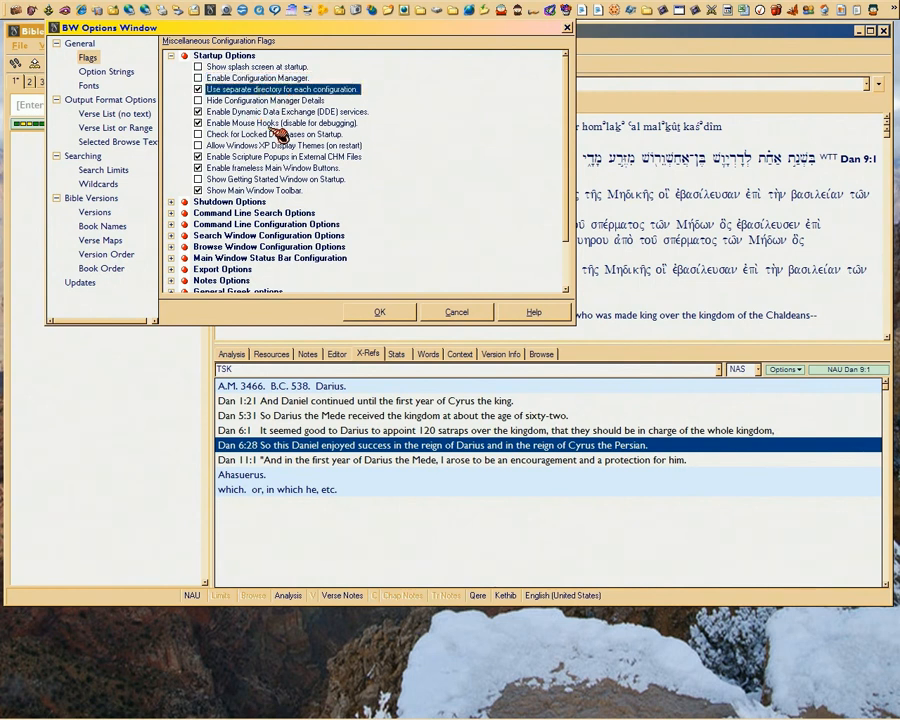
{"action": "left_click", "coordinate": [200, 89]}
Go over the configuration manager, splash screen and separate-directory startup flags again, switching each back off.
{"action": "left_click", "coordinate": [255, 79]}
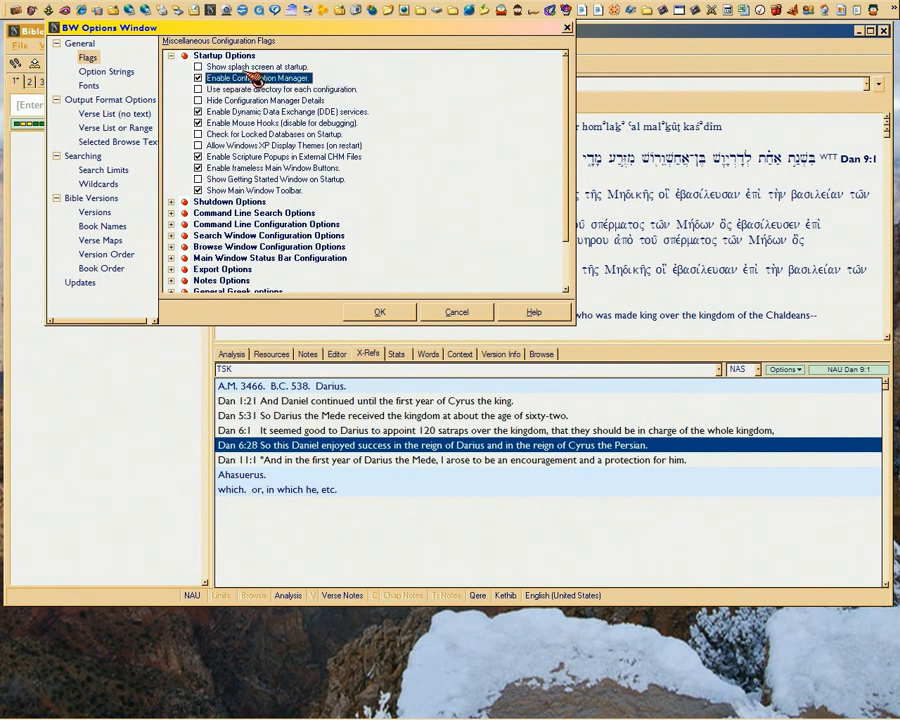
{"action": "left_click", "coordinate": [199, 79]}
{"action": "left_click", "coordinate": [241, 68]}
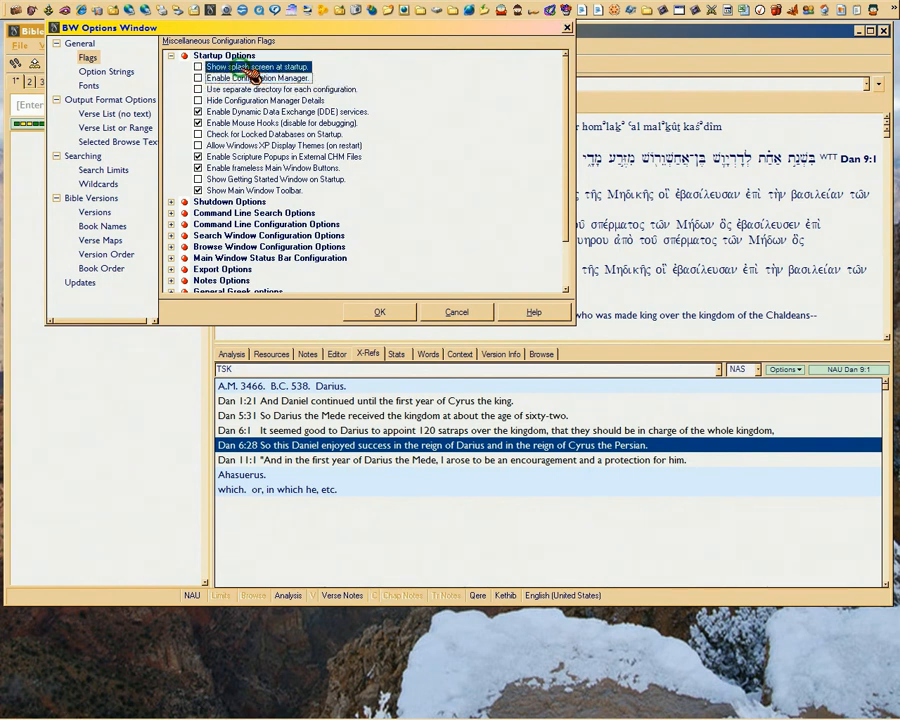
{"action": "left_click", "coordinate": [197, 66]}
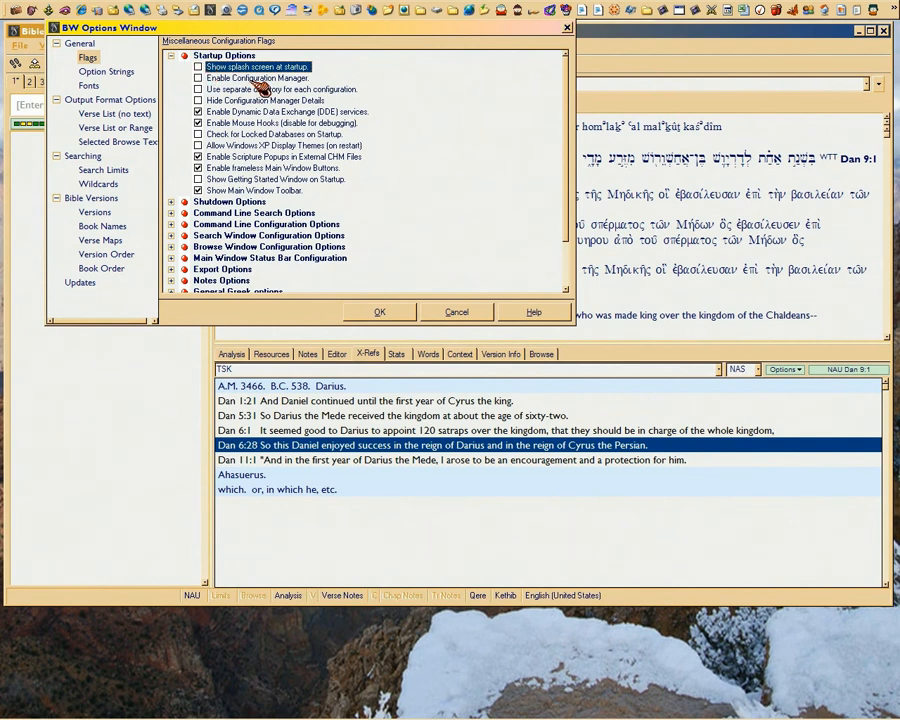
{"action": "left_click", "coordinate": [258, 78]}
{"action": "left_click", "coordinate": [199, 78]}
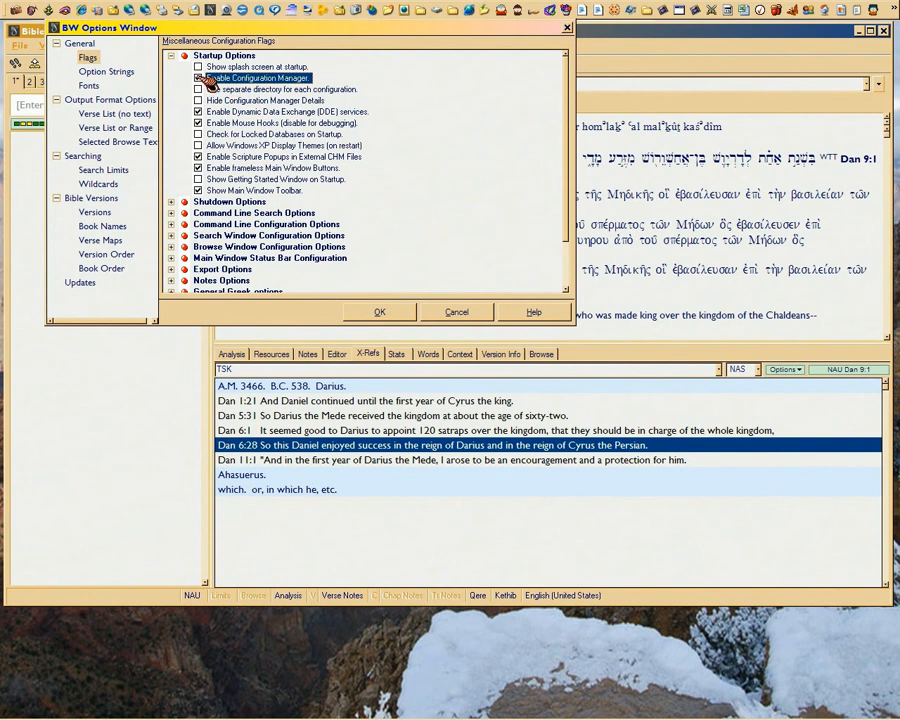
{"action": "left_click", "coordinate": [199, 78]}
{"action": "left_click", "coordinate": [256, 89]}
{"action": "left_click", "coordinate": [199, 89]}
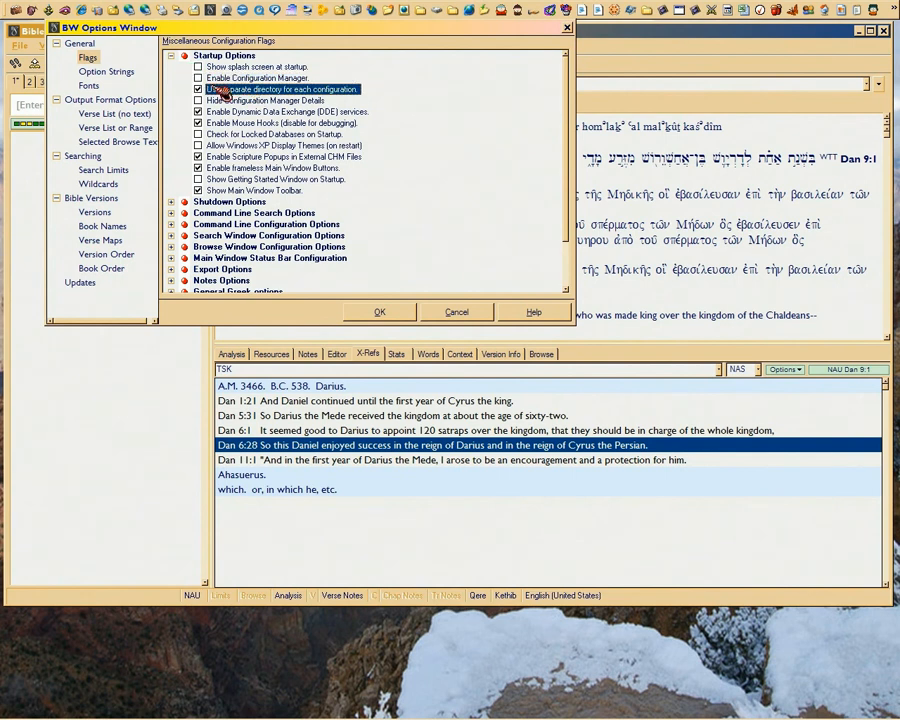
{"action": "left_click", "coordinate": [199, 89]}
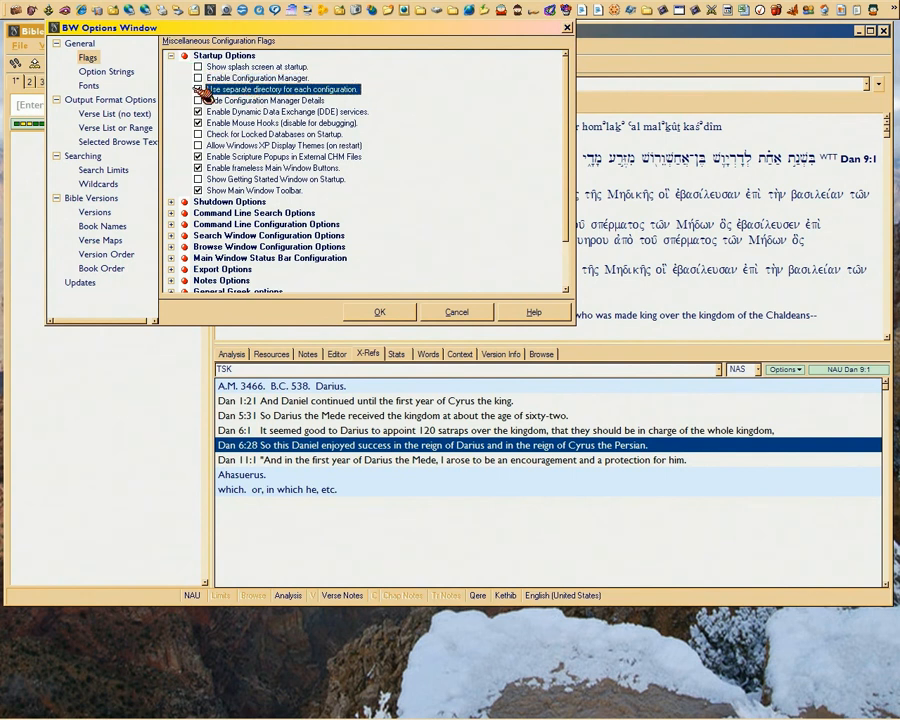
Toggle Hide Configuration Manager Details on and back off, and the Dynamic Data Exchange services flag off and back on.
{"action": "left_click", "coordinate": [265, 101]}
{"action": "left_click", "coordinate": [198, 100]}
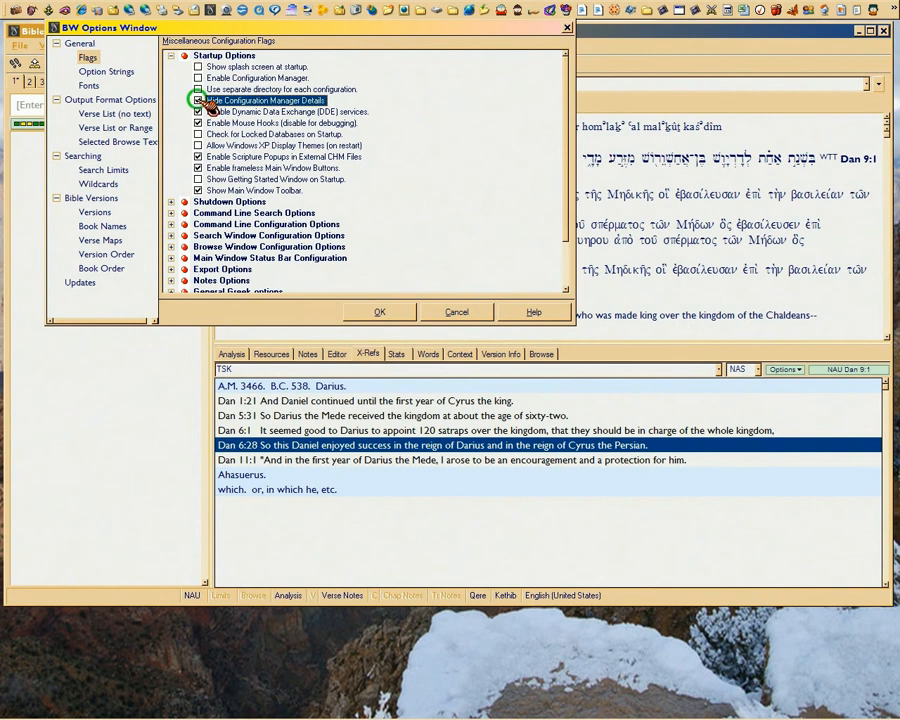
{"action": "left_click", "coordinate": [198, 100]}
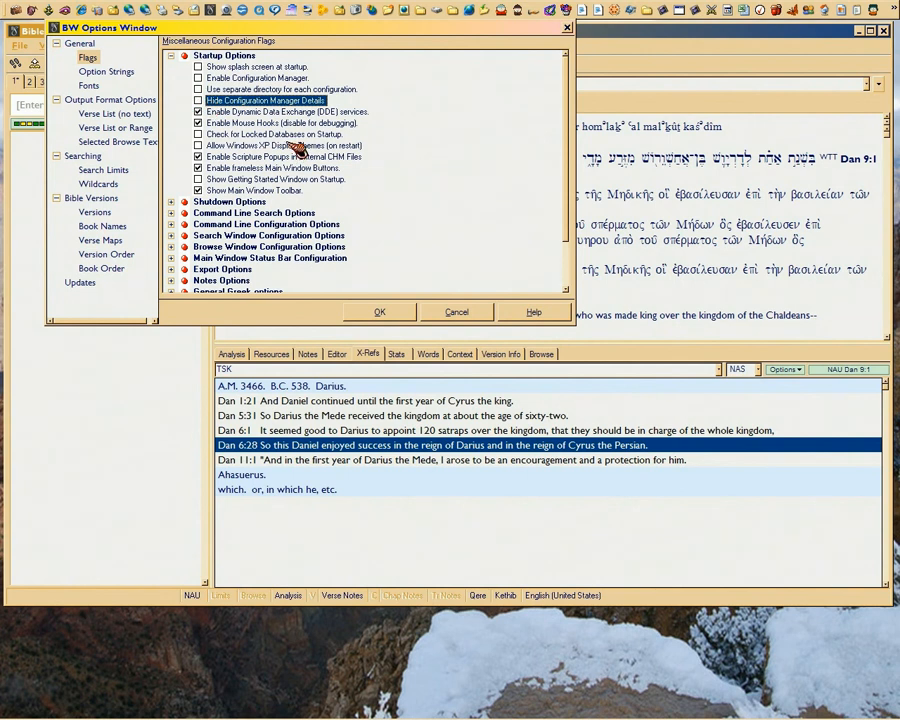
{"action": "left_click", "coordinate": [198, 111]}
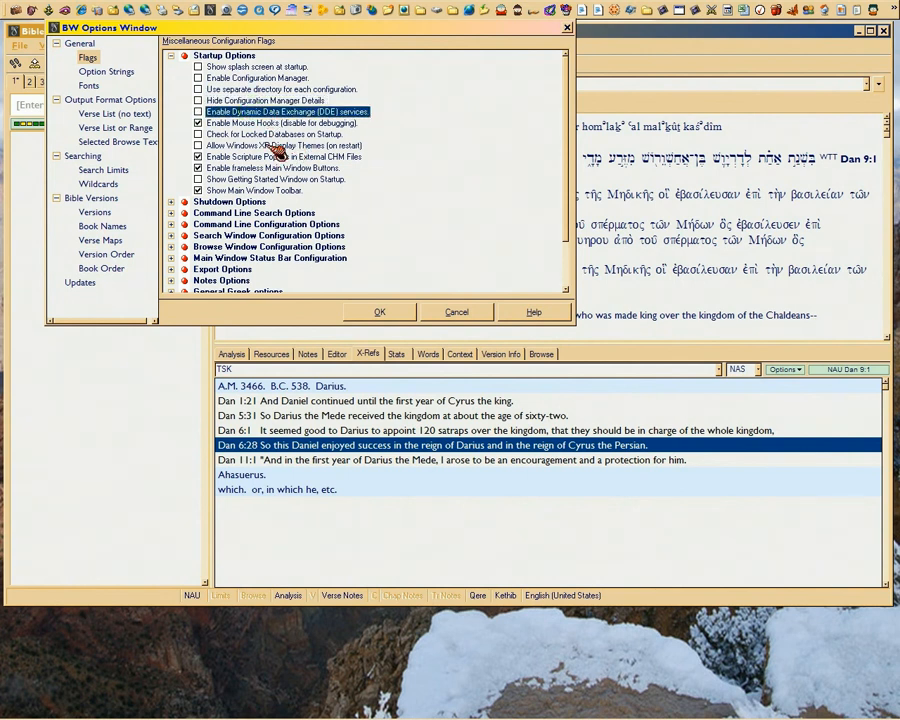
{"action": "left_click", "coordinate": [199, 112]}
Toggle the mouse hooks flag off and back on, and the startup check for locked databases on and back off.
{"action": "left_click", "coordinate": [270, 124]}
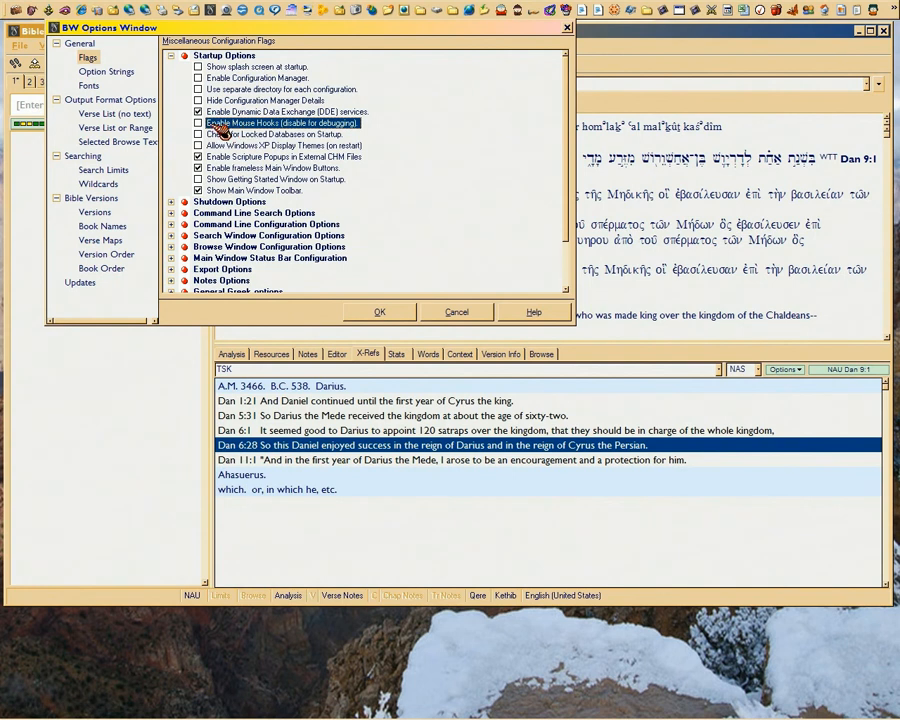
{"action": "left_click", "coordinate": [199, 122]}
{"action": "left_click", "coordinate": [250, 134]}
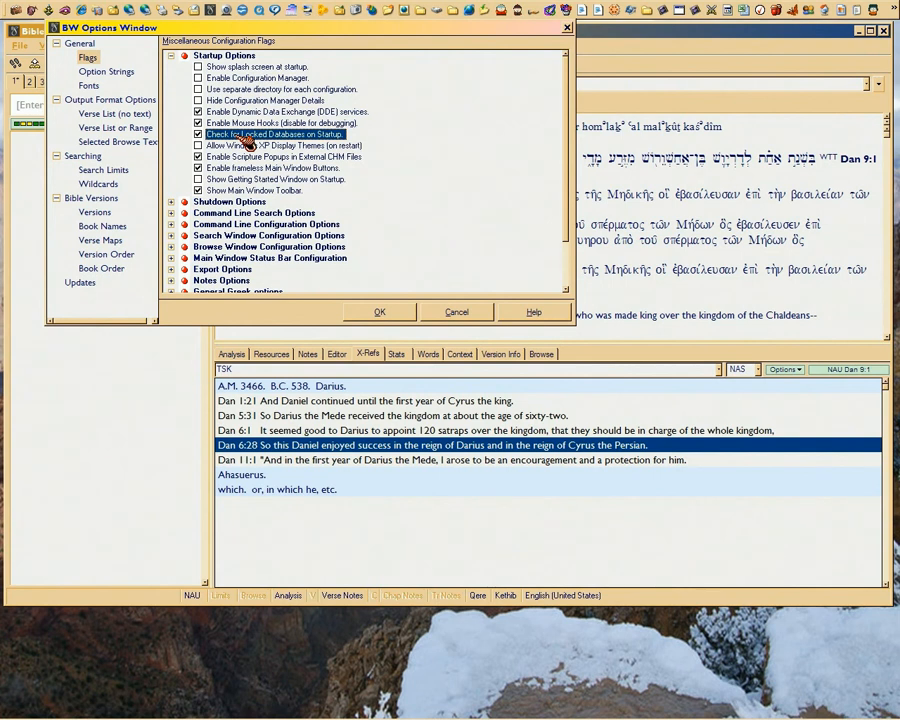
{"action": "left_click", "coordinate": [199, 134]}
Allow Windows XP display themes on restart, and toggle Scripture popups in external CHM files off and back on.
{"action": "left_click", "coordinate": [252, 147]}
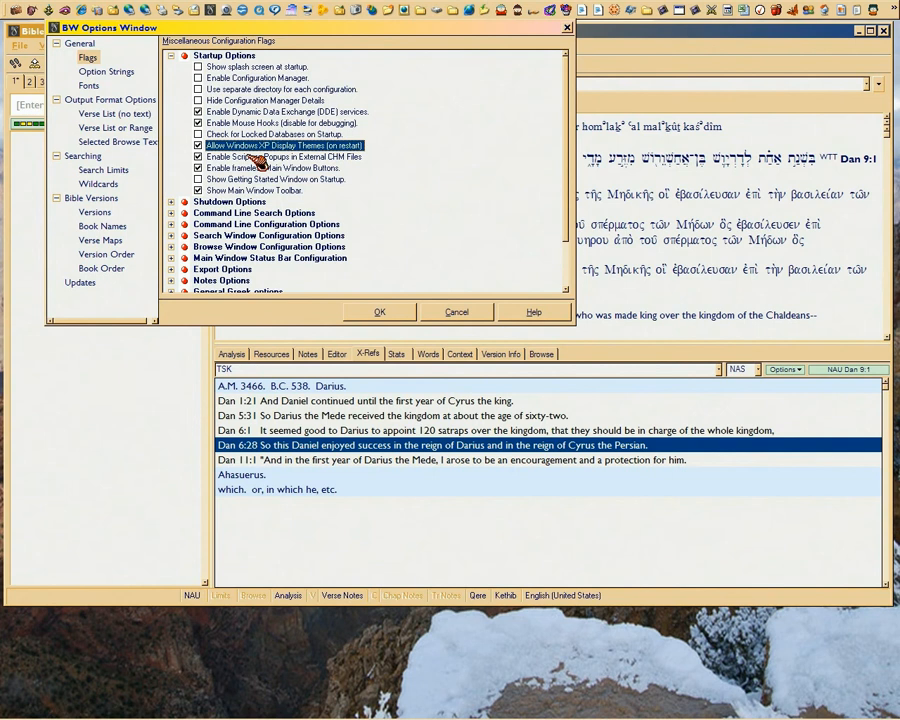
{"action": "left_click", "coordinate": [259, 157]}
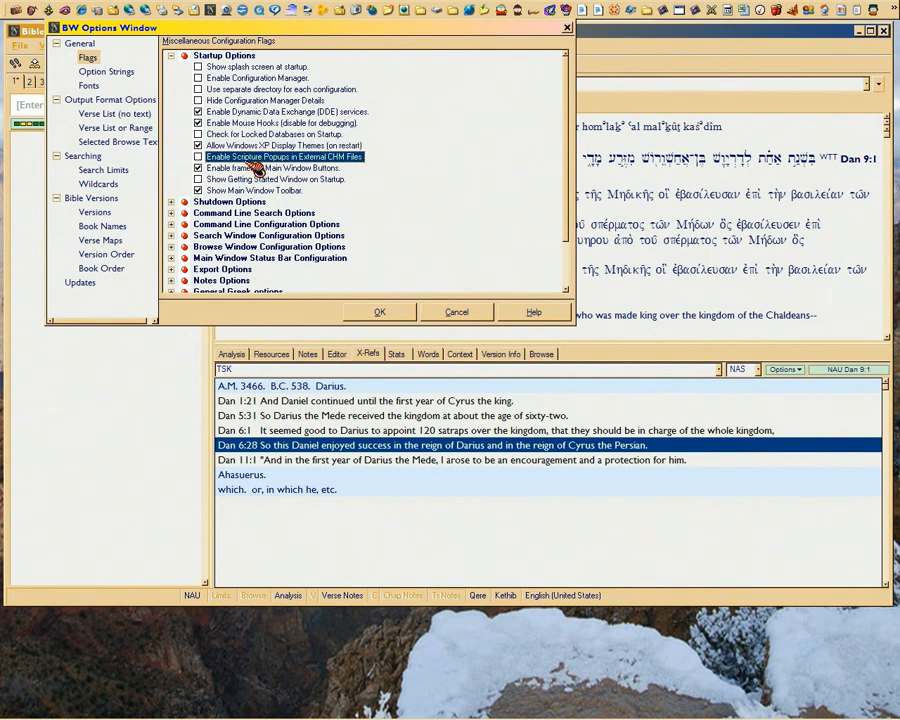
{"action": "left_click", "coordinate": [198, 157]}
Toggle the frameless main window buttons, Getting Started window and main window toolbar flags, restoring each one.
{"action": "left_click", "coordinate": [244, 168]}
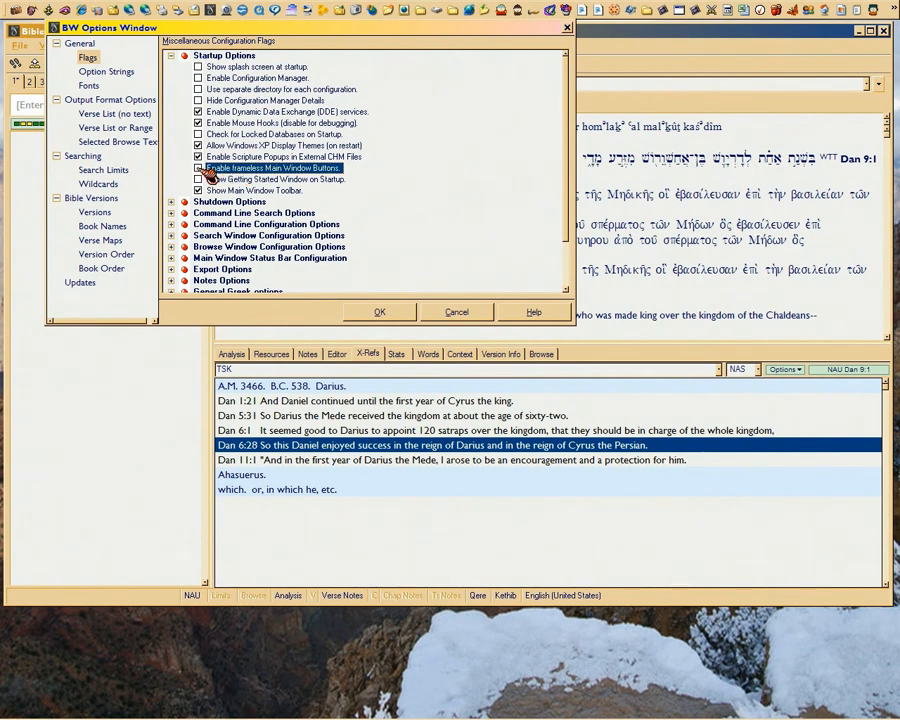
{"action": "left_click", "coordinate": [240, 169]}
{"action": "left_click", "coordinate": [238, 179]}
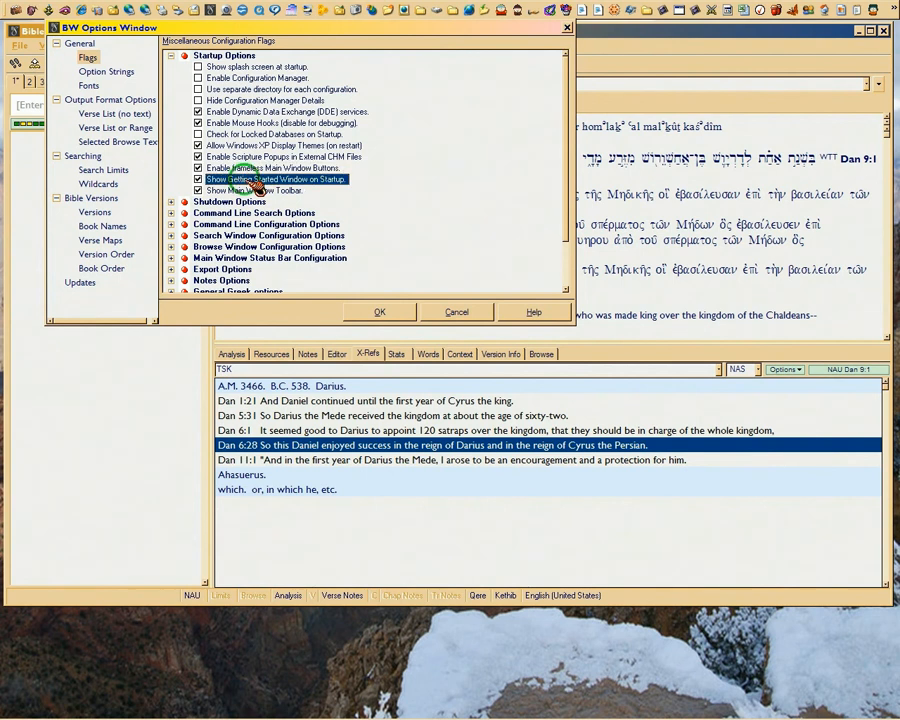
{"action": "left_click", "coordinate": [198, 179]}
{"action": "left_click", "coordinate": [250, 191]}
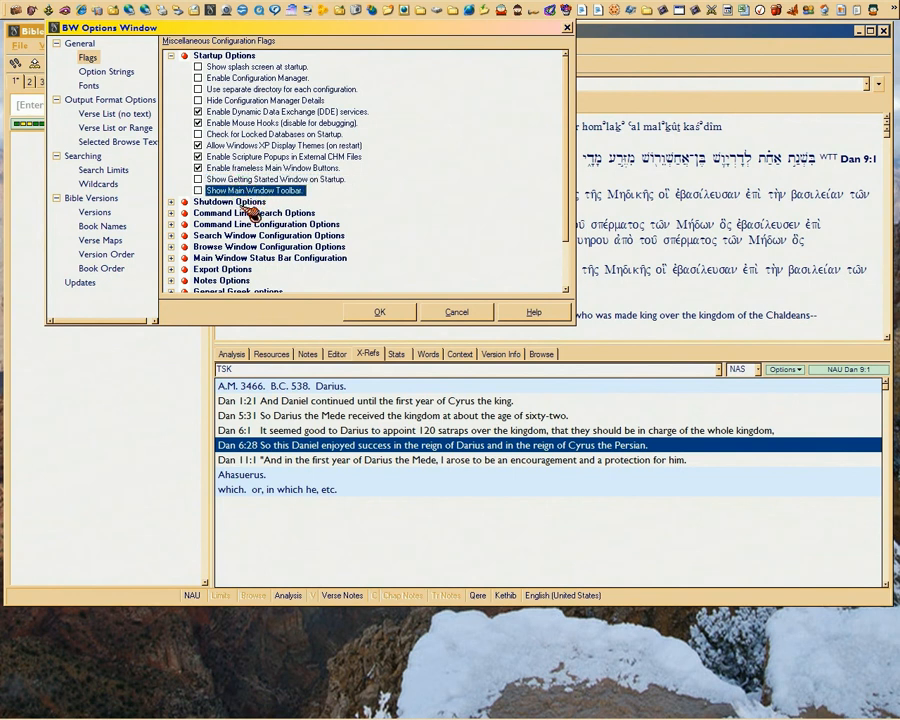
{"action": "left_click", "coordinate": [198, 190]}
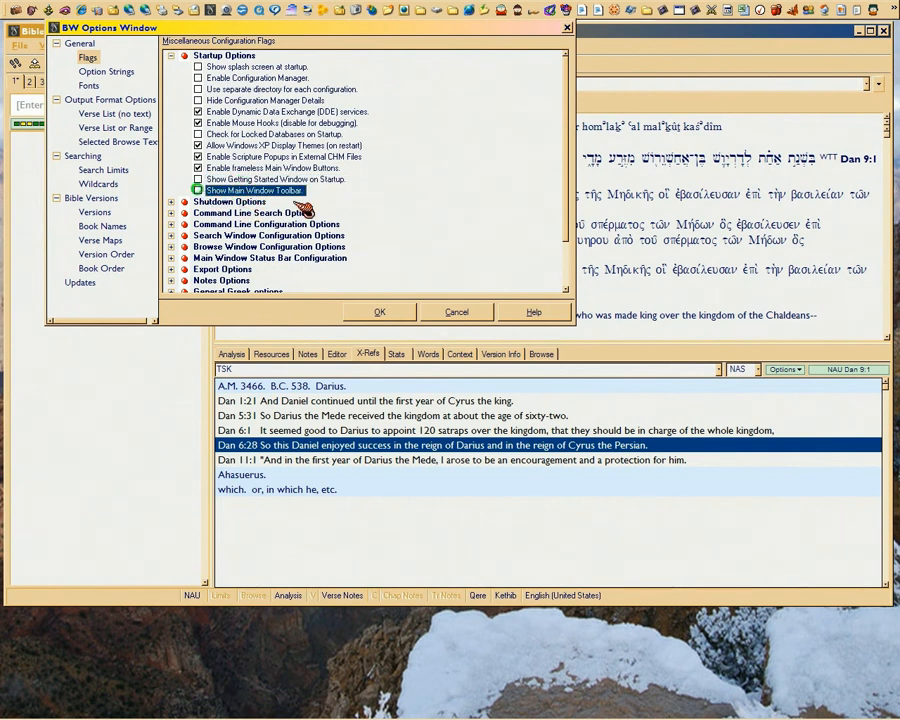
{"action": "left_click", "coordinate": [198, 190]}
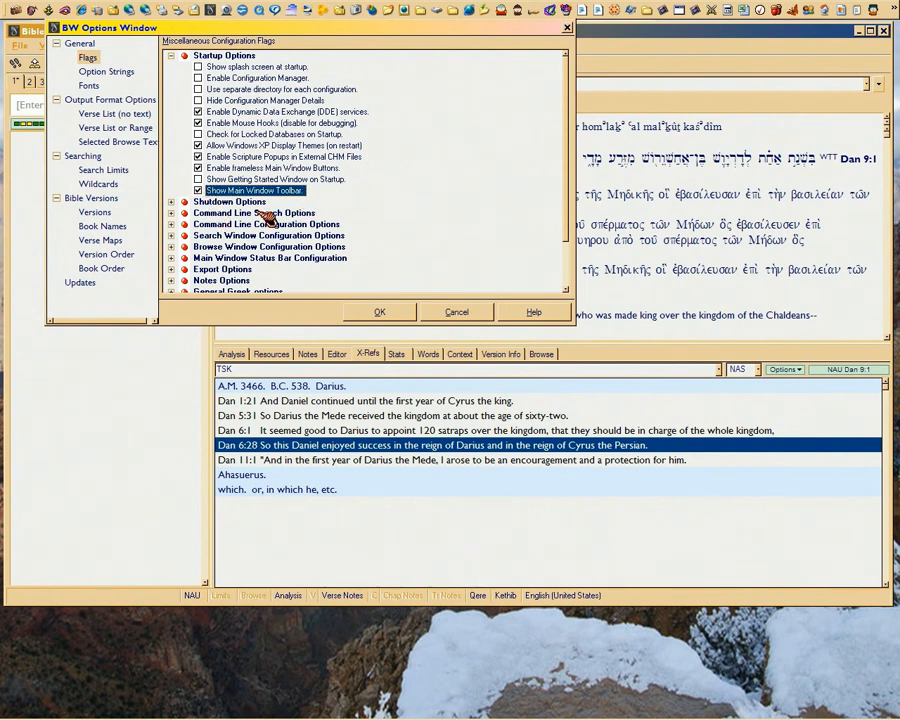
Expand the shutdown options and toggle the flags for prompting before exit and saving setup options, restoring both.
{"action": "left_click", "coordinate": [171, 201]}
{"action": "scroll", "coordinate": [340, 234], "scroll_direction": "down", "scroll_amount": 3}
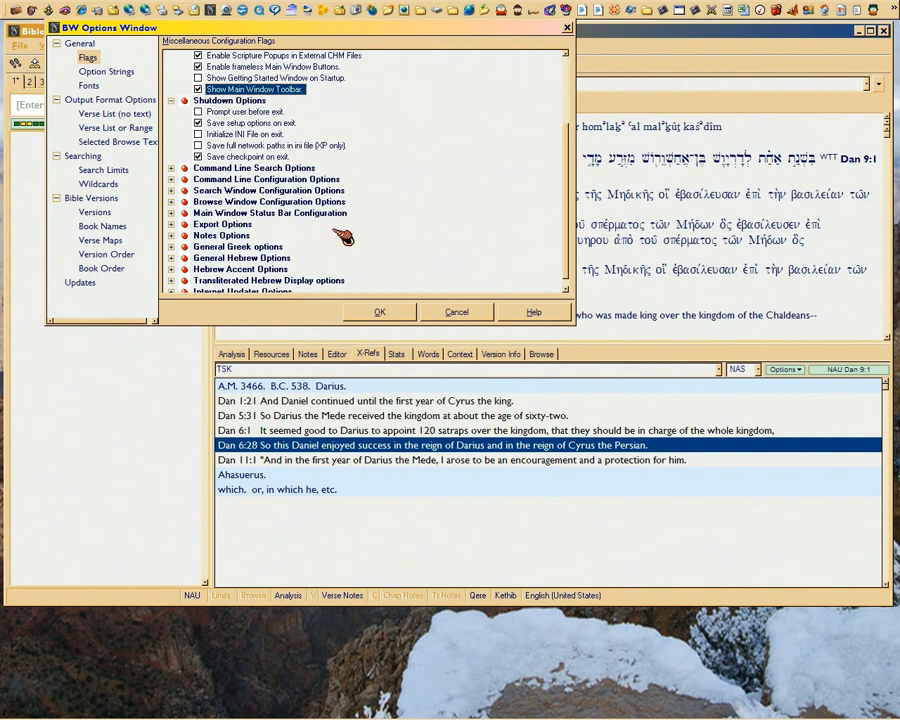
{"action": "left_click", "coordinate": [250, 112]}
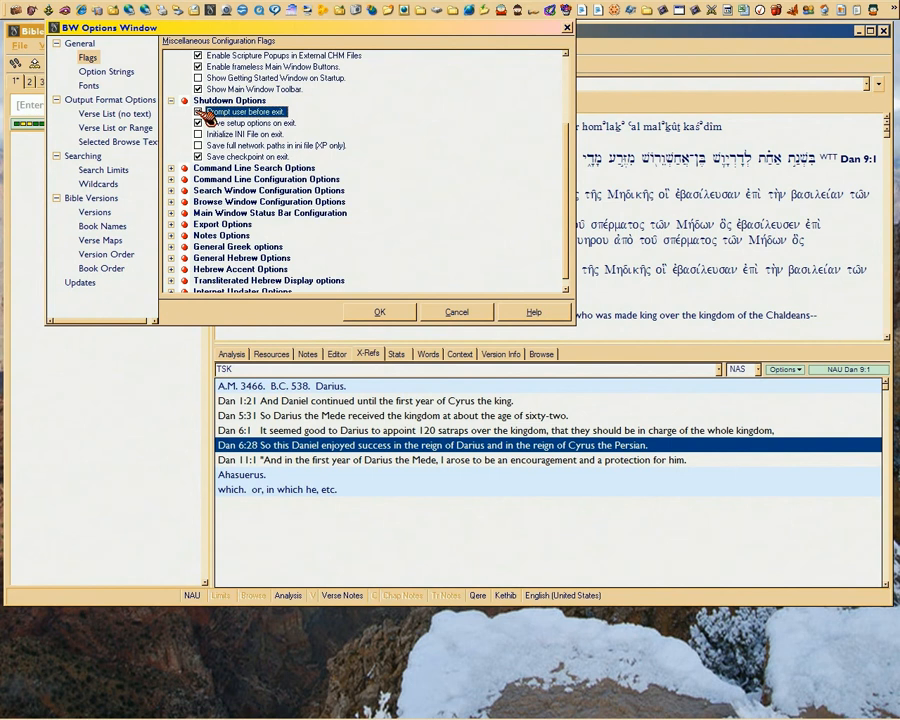
{"action": "left_click", "coordinate": [198, 112]}
{"action": "left_click", "coordinate": [247, 124]}
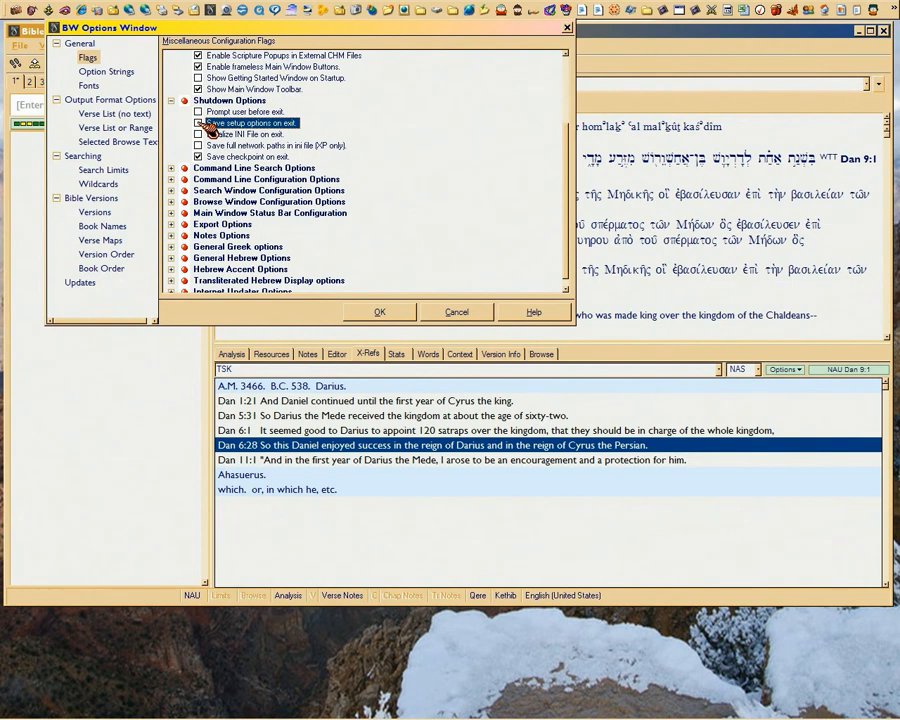
{"action": "left_click", "coordinate": [205, 123]}
Toggle the shutdown flags for initializing the INI file, saving full network paths and saving a checkpoint, restoring each one.
{"action": "left_click", "coordinate": [256, 137]}
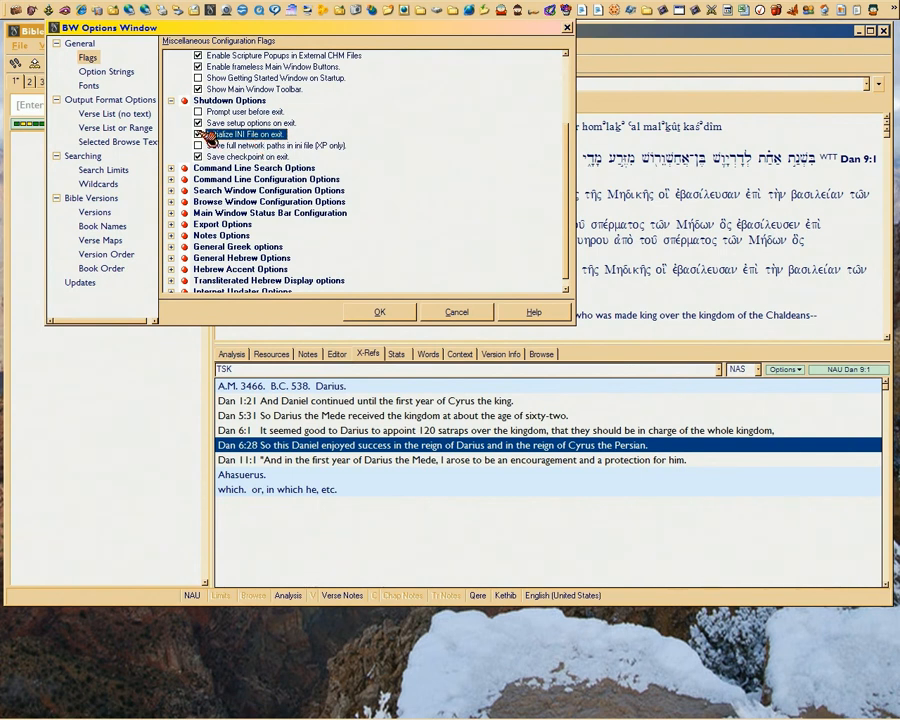
{"action": "left_click", "coordinate": [200, 135]}
{"action": "left_click", "coordinate": [253, 148]}
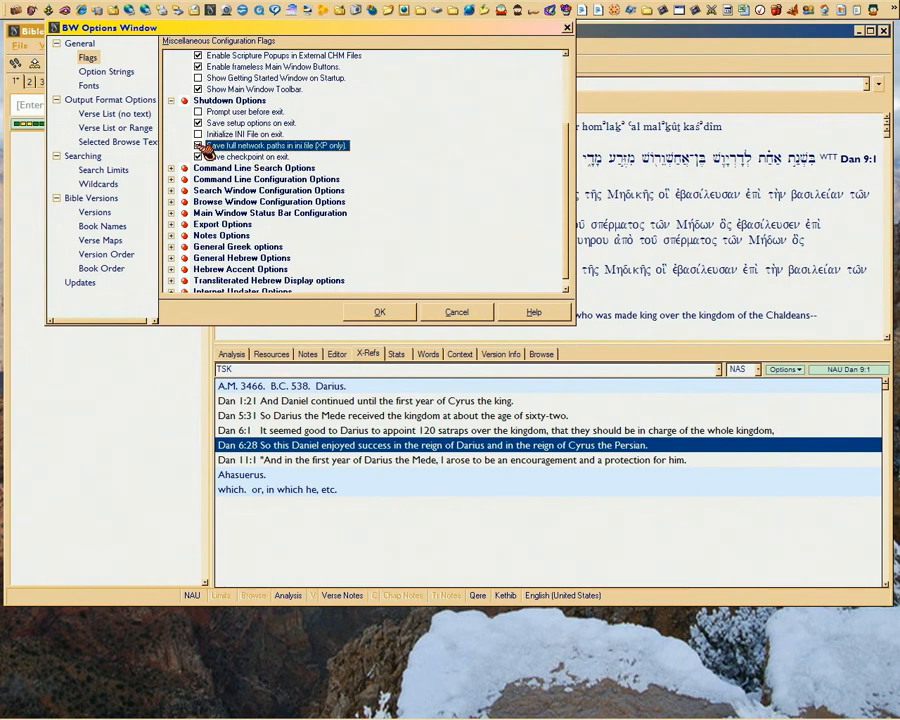
{"action": "left_click", "coordinate": [246, 149]}
{"action": "left_click", "coordinate": [264, 159]}
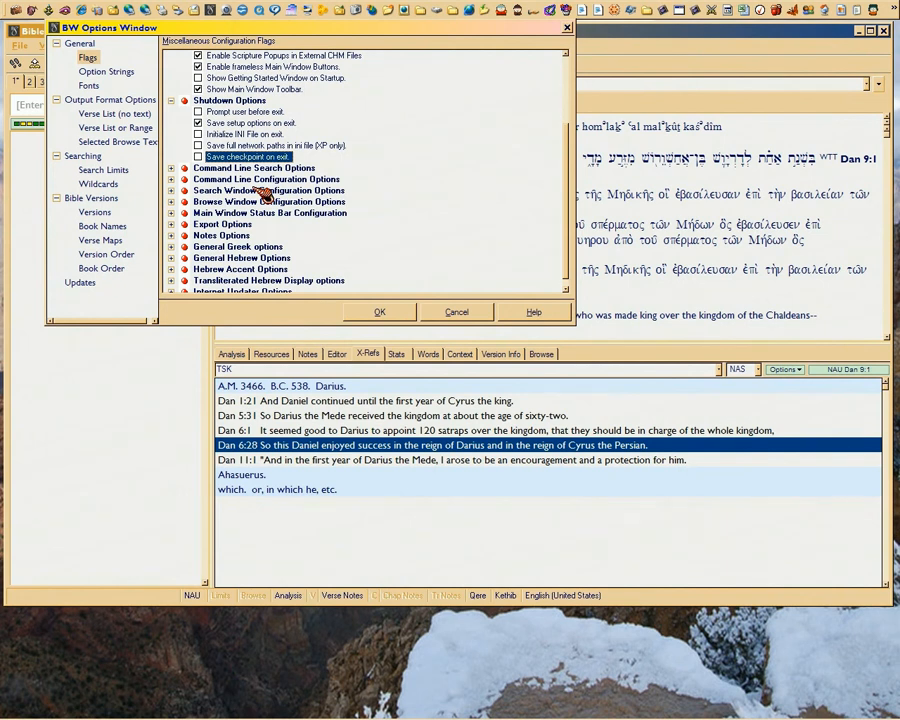
{"action": "left_click", "coordinate": [198, 156]}
Expand the command line search options and bring the whole group of flags into view.
{"action": "left_click", "coordinate": [172, 168]}
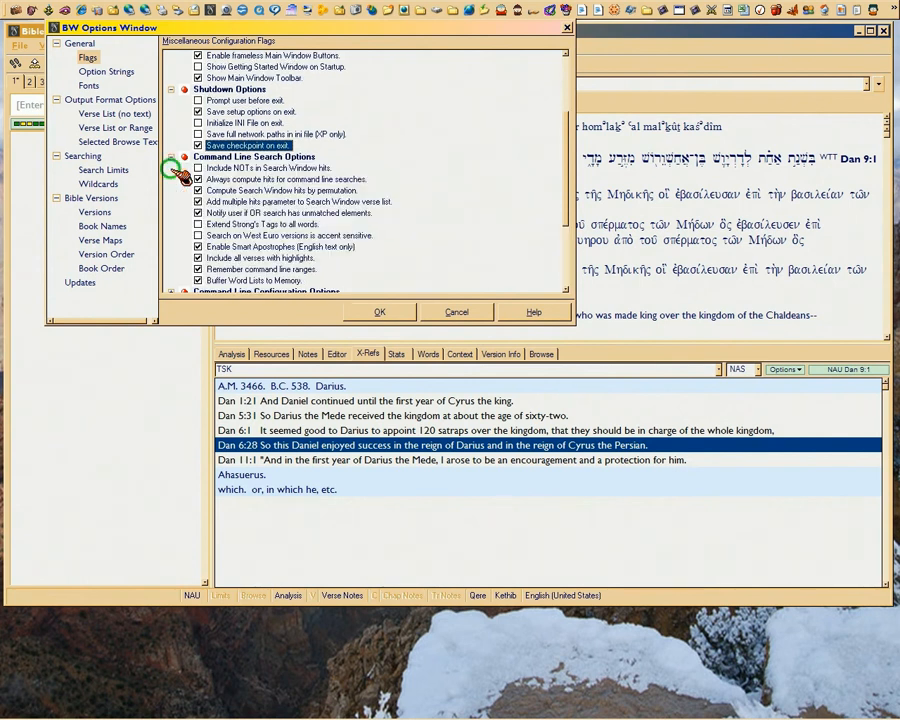
{"action": "scroll", "coordinate": [285, 215], "scroll_direction": "down", "scroll_amount": 2}
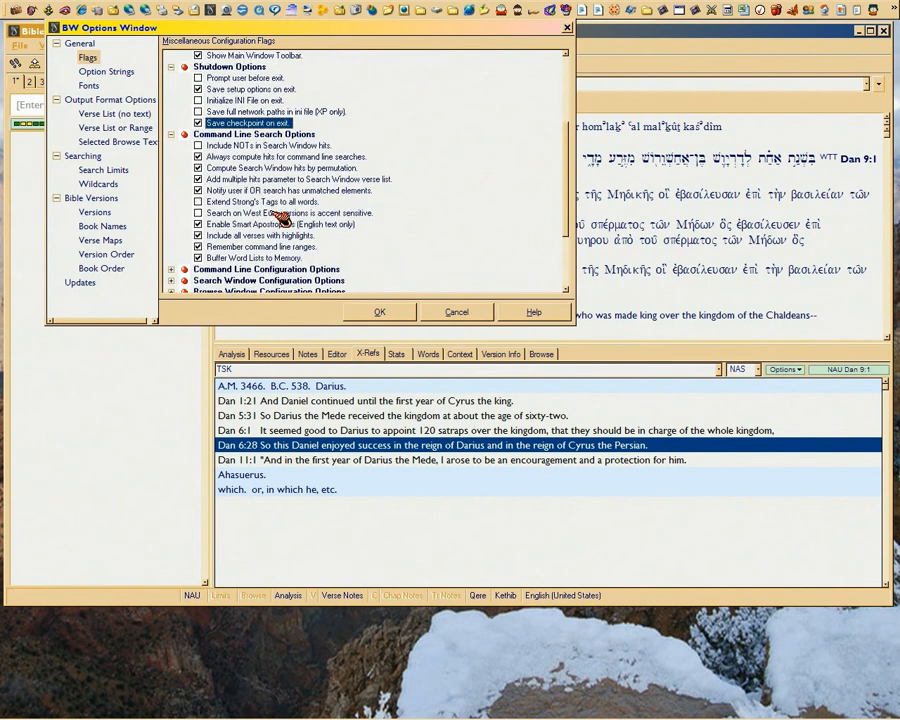
{"action": "scroll", "coordinate": [282, 217], "scroll_direction": "down", "scroll_amount": 1}
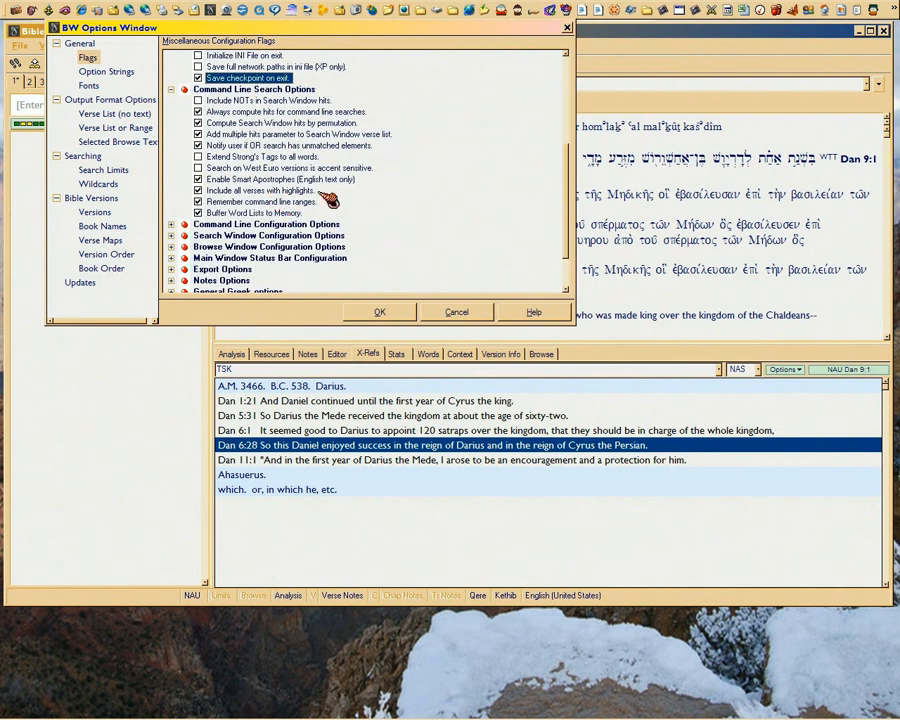
Move the options window clear of the search command line, enter "ddddddd" there, and return to the options window.
{"action": "left_click_drag", "start_coordinate": [349, 37], "coordinate": [357, 390]}
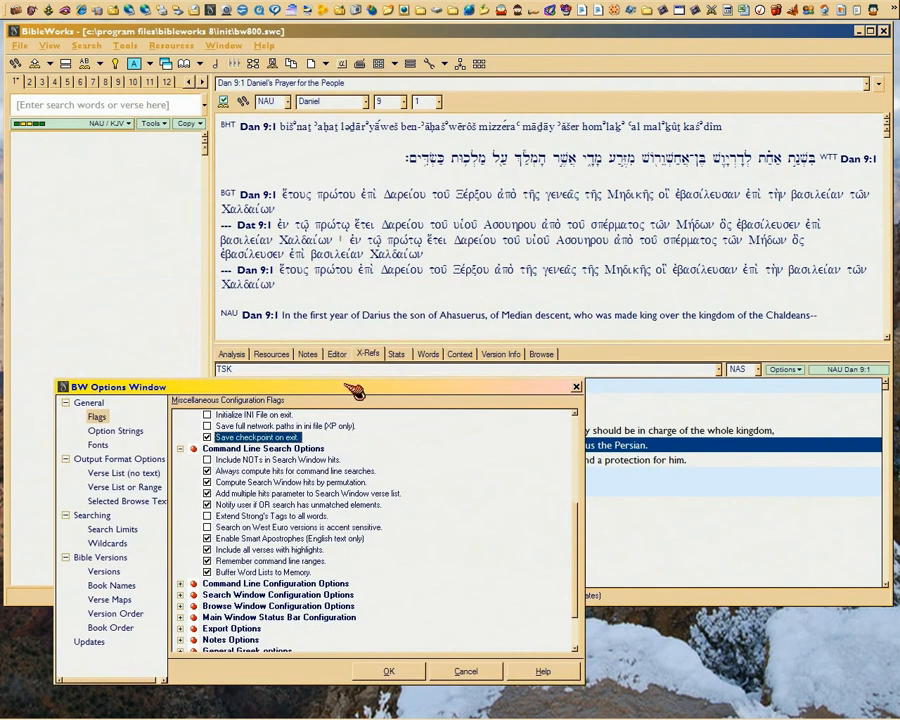
{"action": "left_click", "coordinate": [38, 106]}
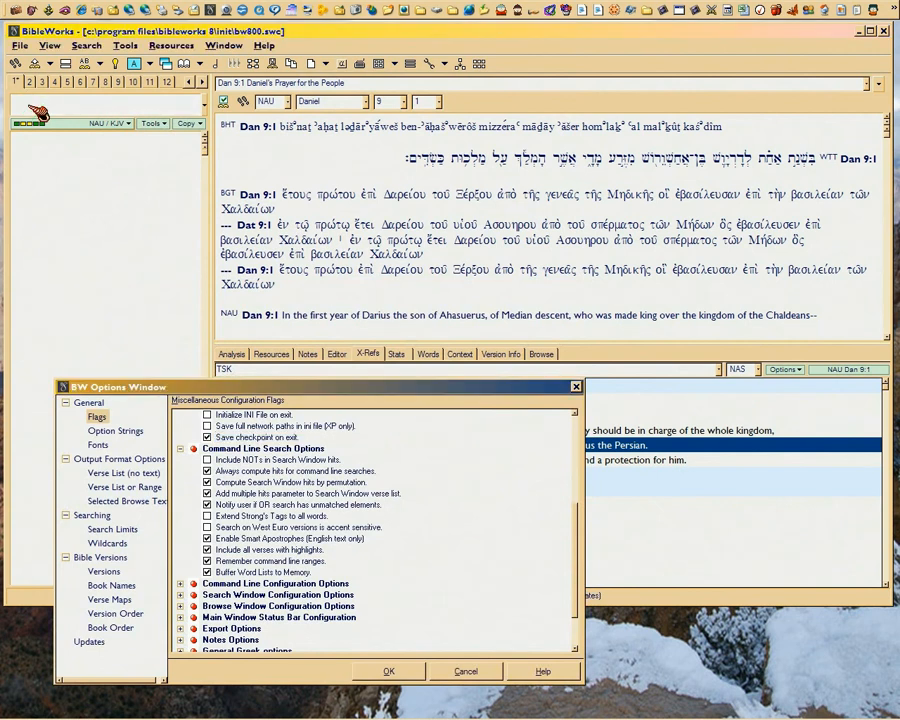
{"action": "left_click", "coordinate": [19, 104]}
{"action": "left_click", "coordinate": [37, 107]}
{"action": "type", "text": "ddddddd"}
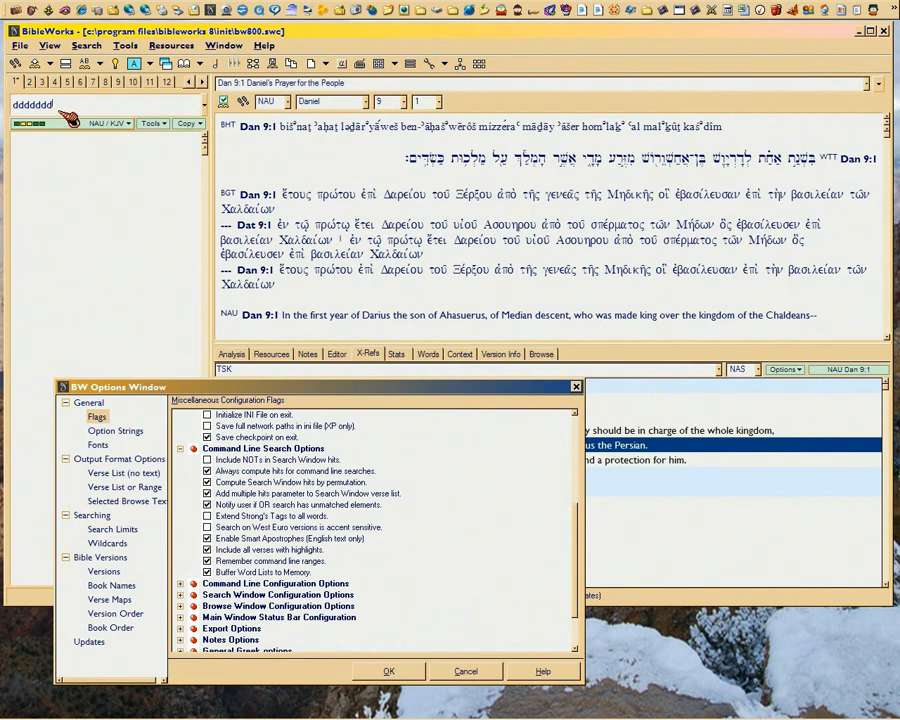
{"action": "left_click", "coordinate": [304, 390]}
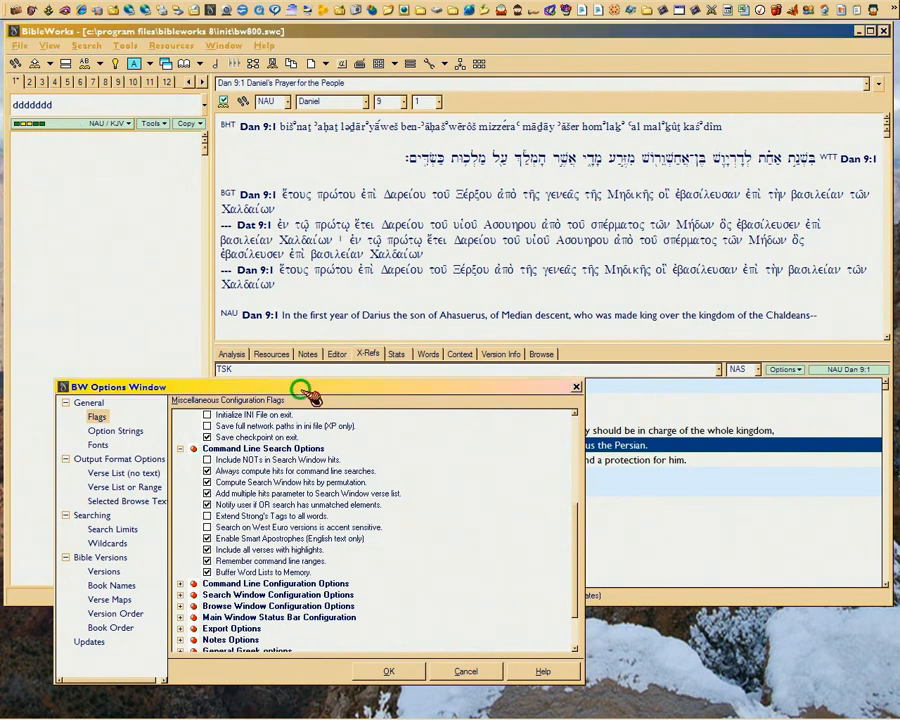
Turn on including NOTs in Search Window hits and replace the search command line text with "save NOT saved".
{"action": "left_click_drag", "start_coordinate": [306, 392], "coordinate": [290, 262]}
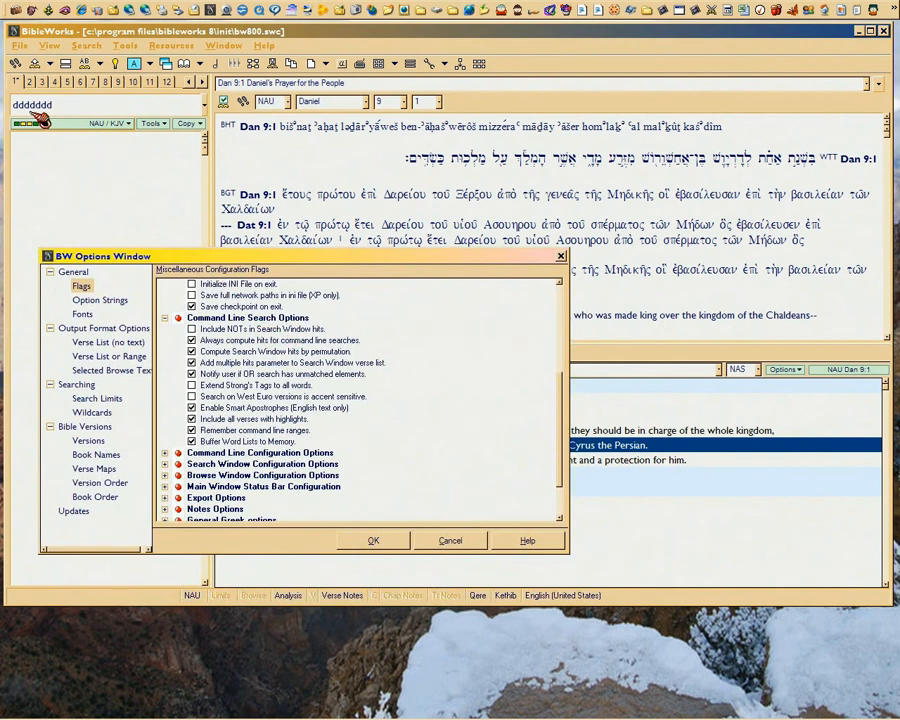
{"action": "left_click", "coordinate": [268, 331]}
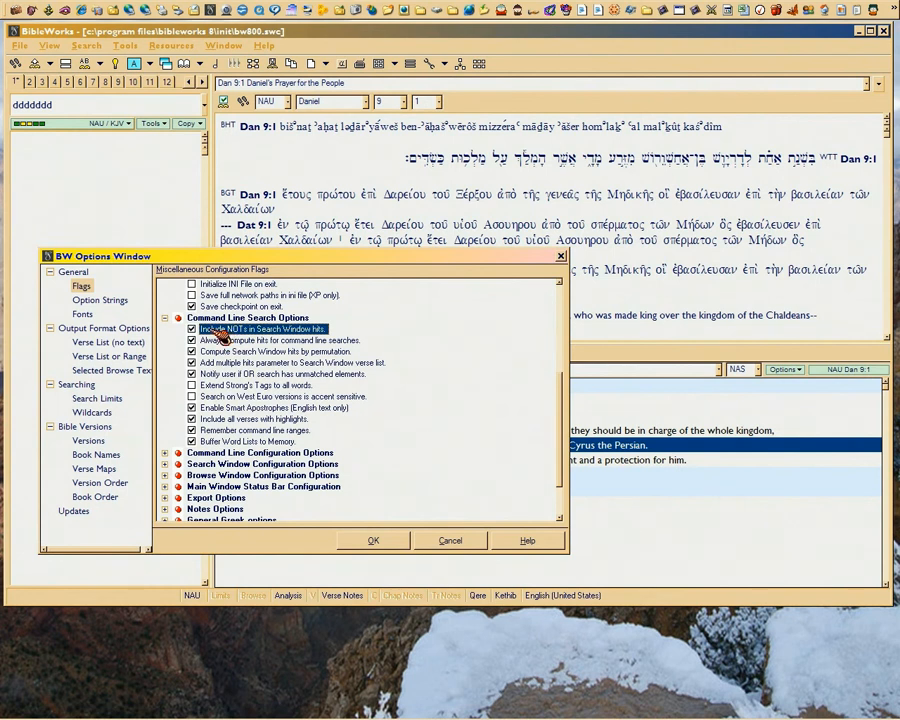
{"action": "left_click", "coordinate": [50, 104]}
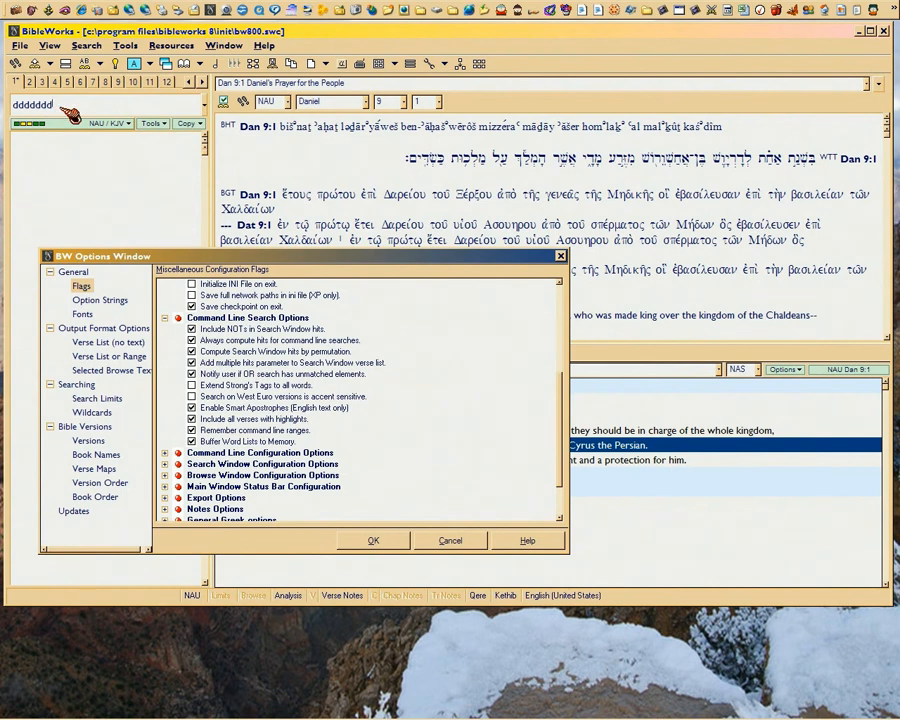
{"action": "key", "text": "BackSpace"}
{"action": "key", "text": "BackSpace"}
{"action": "key", "text": "BackSpace"}
{"action": "key", "text": "BackSpace"}
{"action": "key", "text": "BackSpace"}
{"action": "key", "text": "BackSpace"}
{"action": "key", "text": "BackSpace"}
{"action": "type", "text": "save NOT saved"}
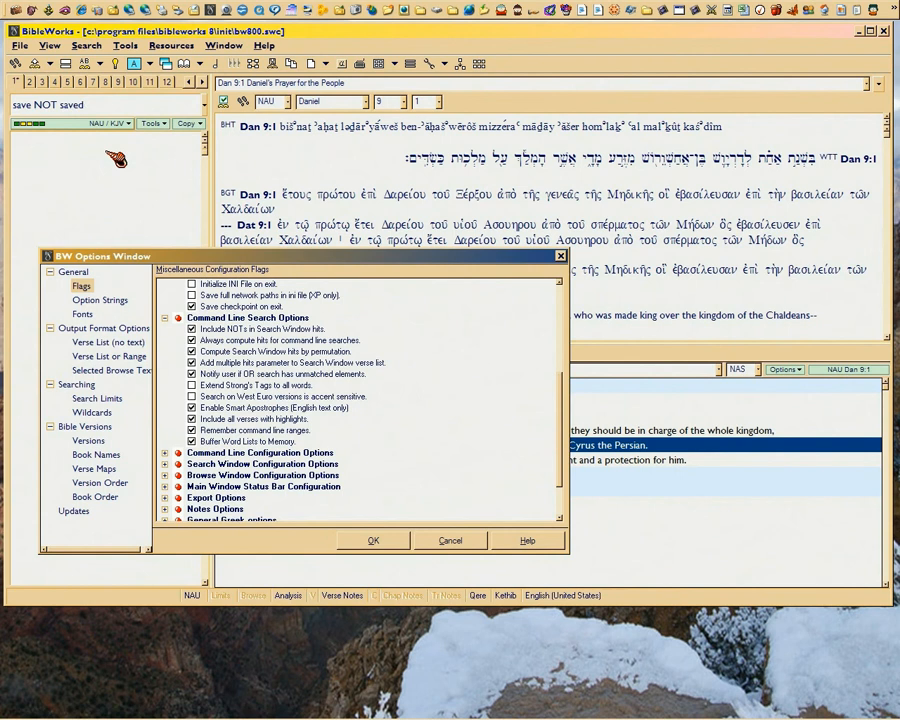
Turn off including NOTs in Search Window hits, and toggle always computing hits for command line searches, leaving it enabled.
{"action": "left_click", "coordinate": [266, 330]}
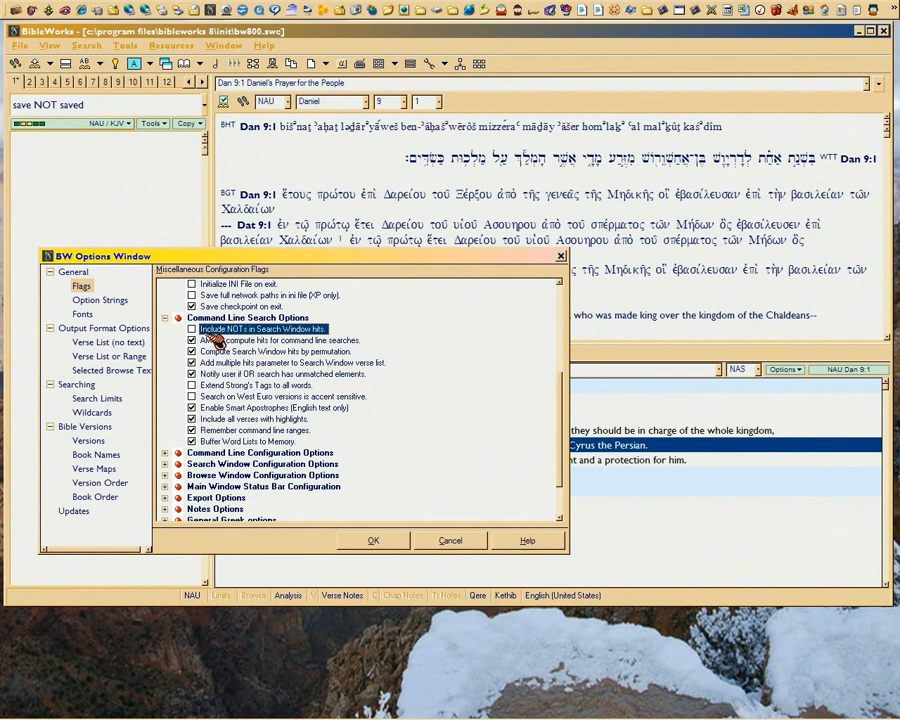
{"action": "left_click", "coordinate": [262, 341]}
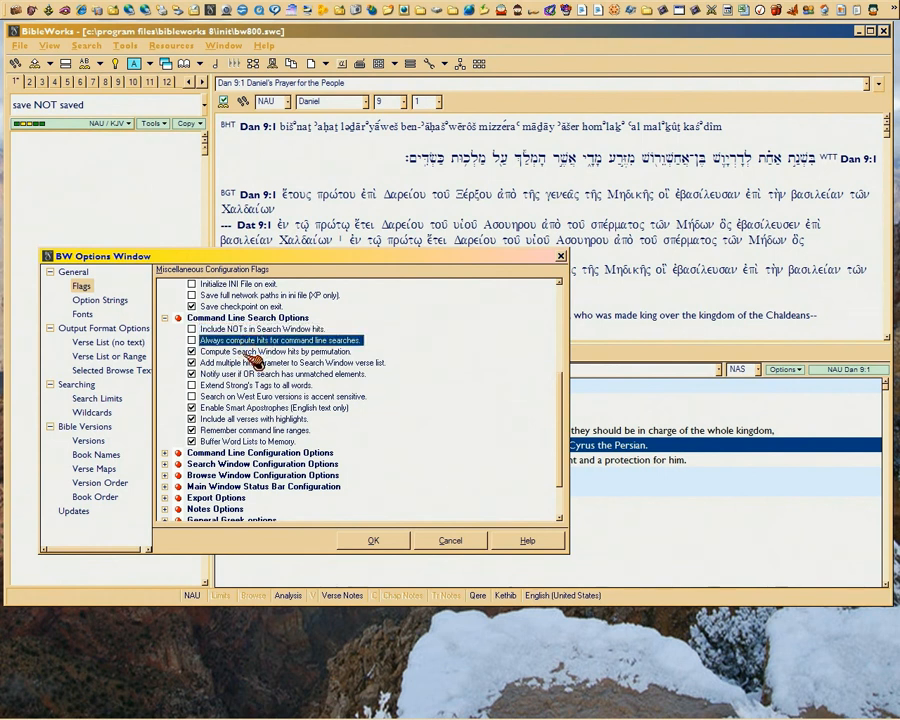
{"action": "left_click", "coordinate": [192, 340]}
{"action": "left_click", "coordinate": [28, 646]}
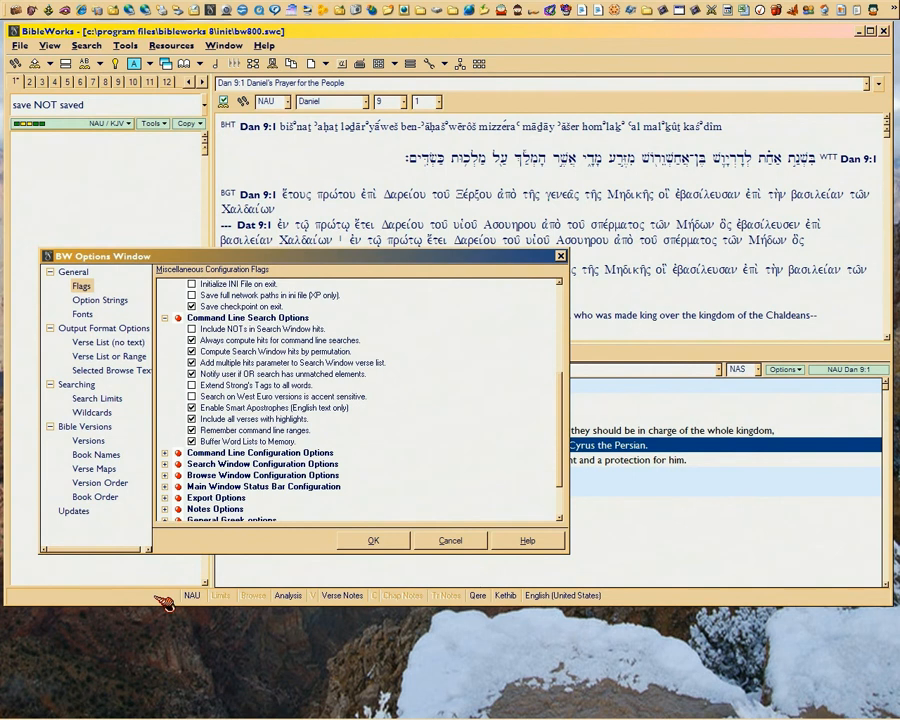
{"action": "left_click", "coordinate": [253, 342]}
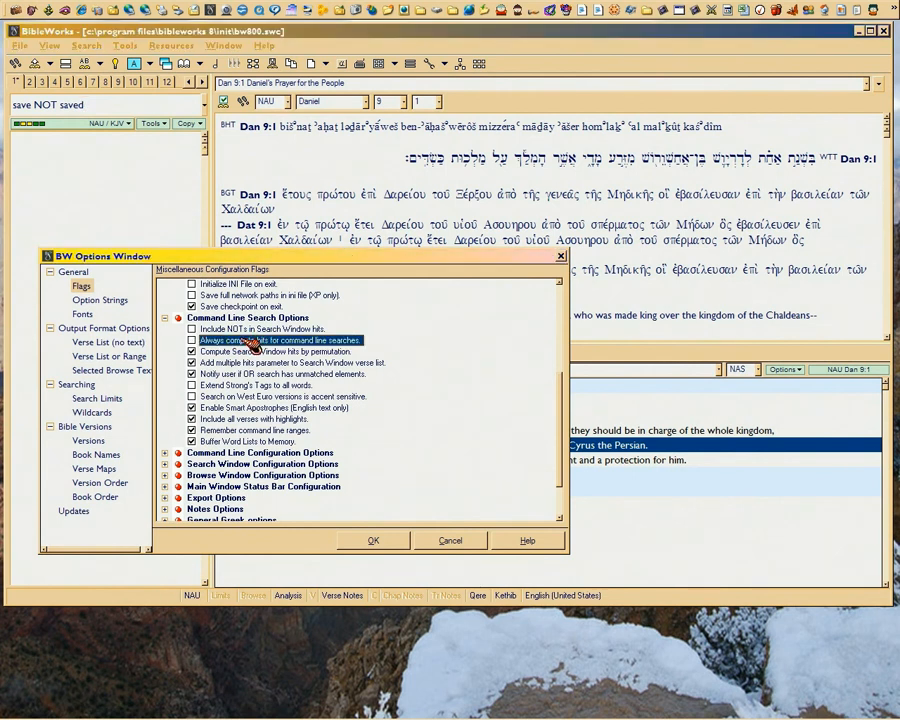
{"action": "left_click", "coordinate": [252, 343]}
Toggle the flags for computing Search Window hits by permutation and adding the multiple hits parameter to the verse list, restoring both.
{"action": "left_click", "coordinate": [262, 353]}
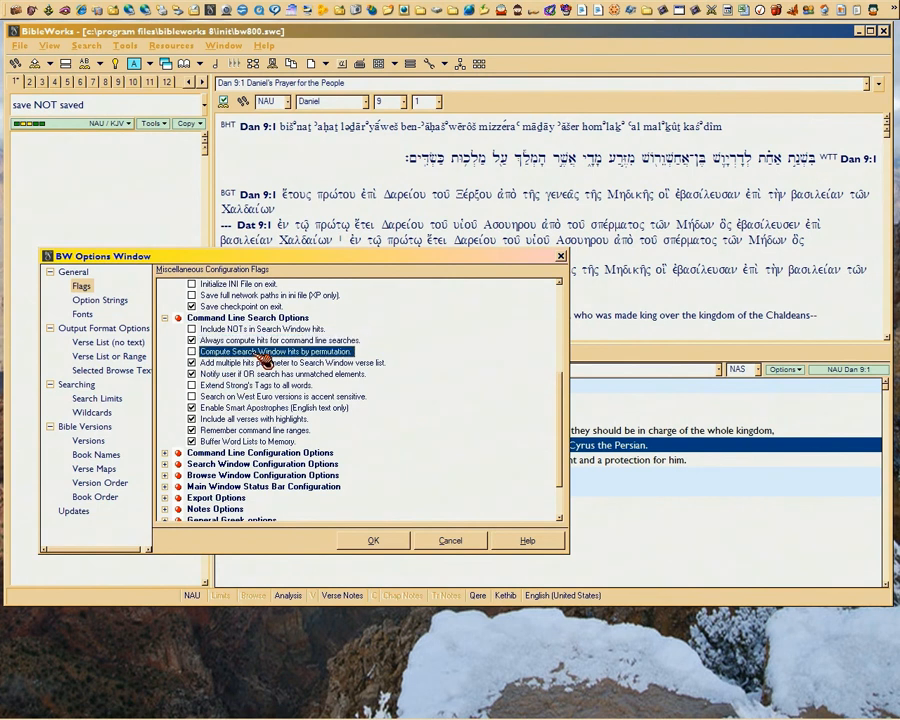
{"action": "left_click", "coordinate": [201, 357]}
{"action": "left_click", "coordinate": [249, 363]}
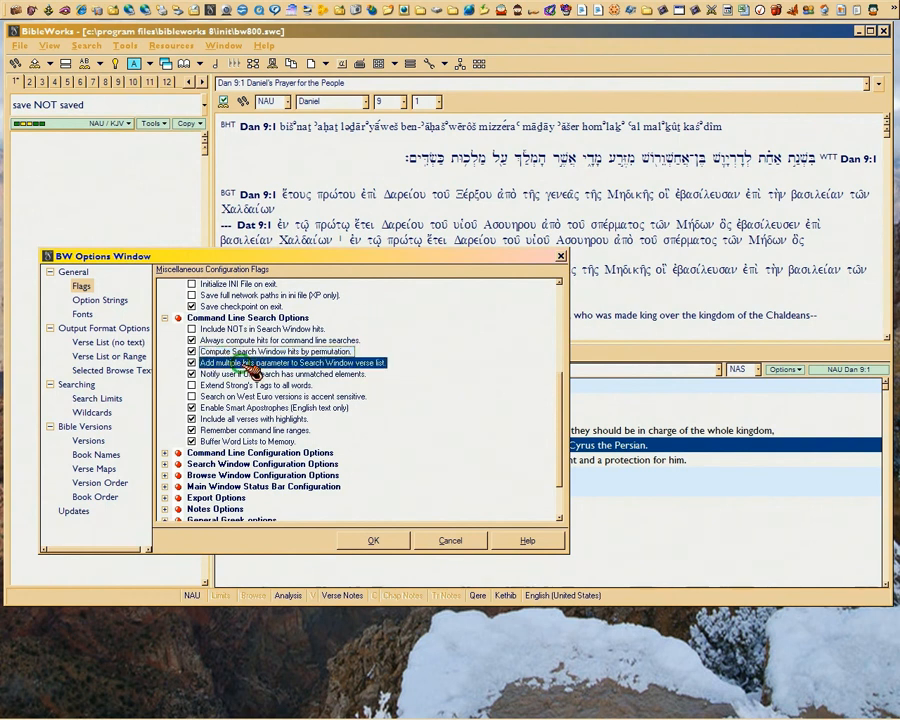
{"action": "left_click", "coordinate": [193, 362]}
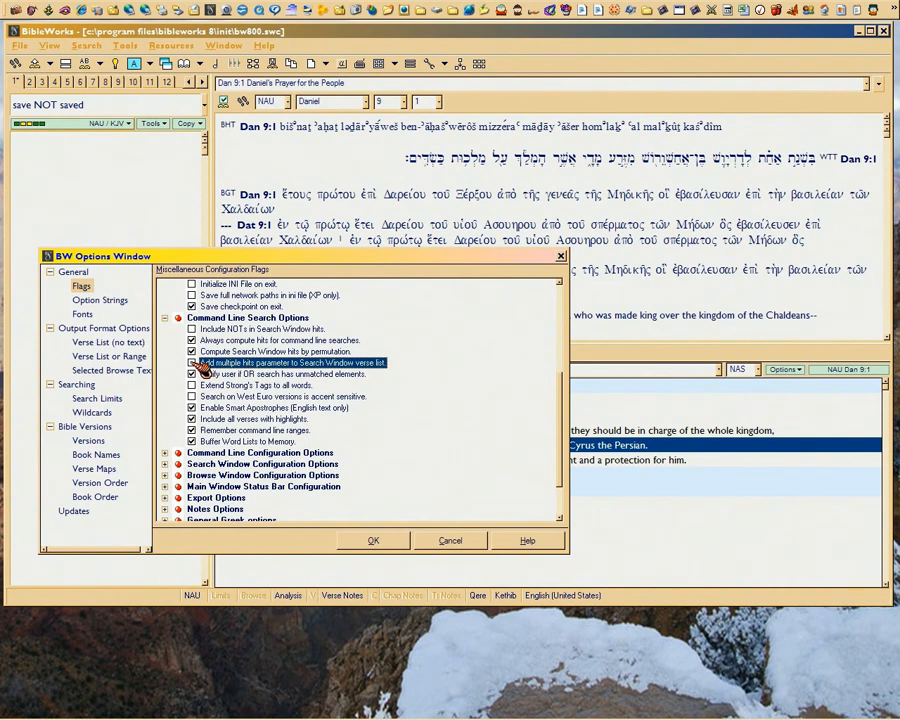
{"action": "left_click", "coordinate": [193, 363]}
Toggle the flags for notifying about unmatched OR search elements and extending Strong's Tags to all words, restoring both.
{"action": "left_click", "coordinate": [246, 378]}
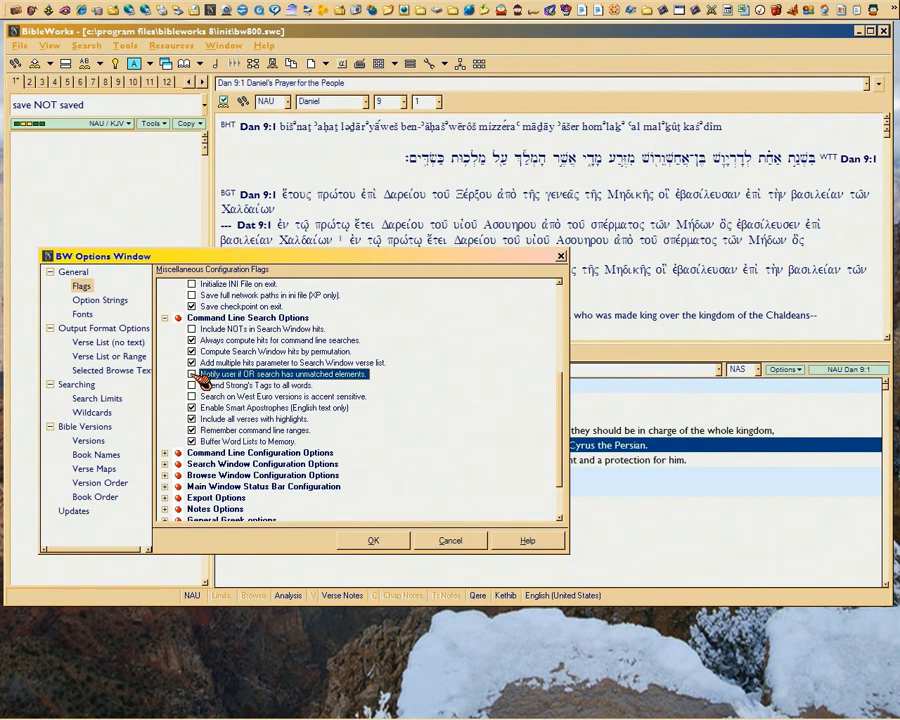
{"action": "left_click", "coordinate": [193, 374]}
{"action": "left_click", "coordinate": [263, 389]}
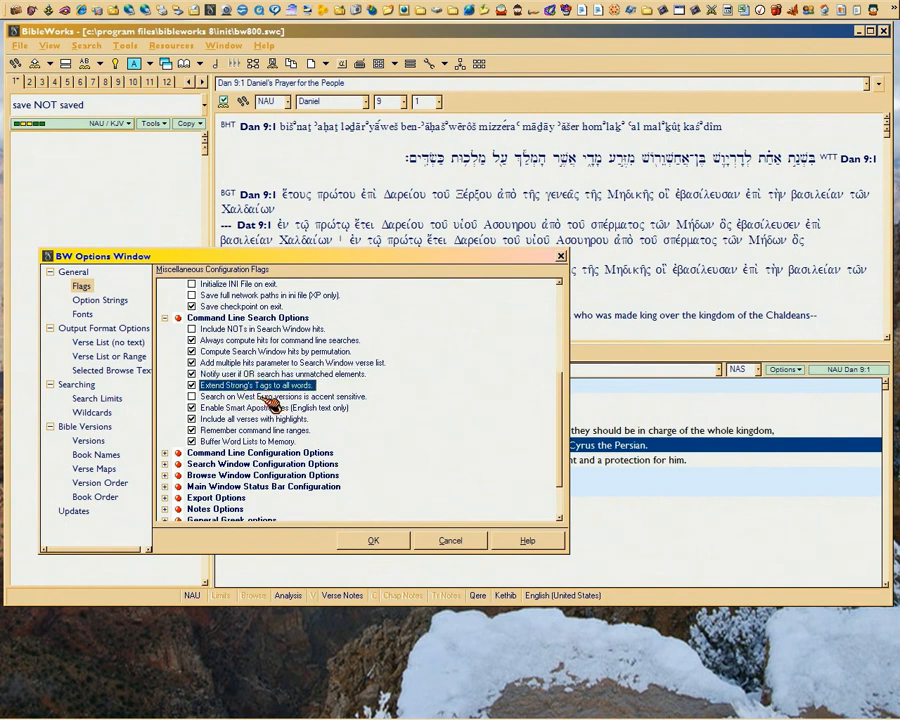
{"action": "left_click", "coordinate": [192, 385]}
Toggle the flags for accent-sensitive searching on West Euro versions and Smart Apostrophes in English text, restoring both.
{"action": "scroll", "coordinate": [258, 405], "scroll_direction": "down", "scroll_amount": 1}
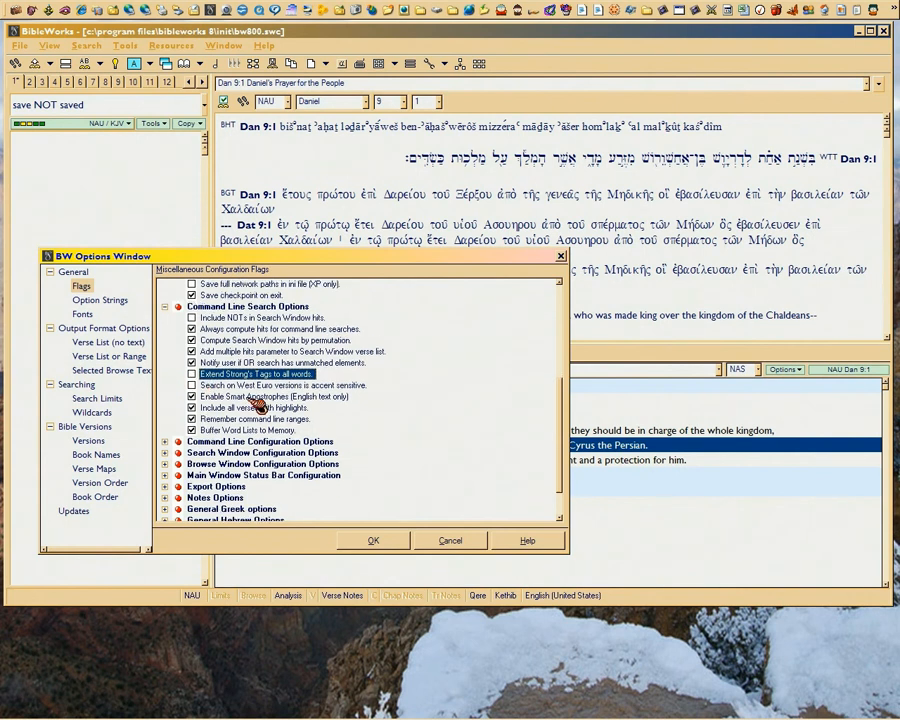
{"action": "scroll", "coordinate": [258, 405], "scroll_direction": "down", "scroll_amount": 4}
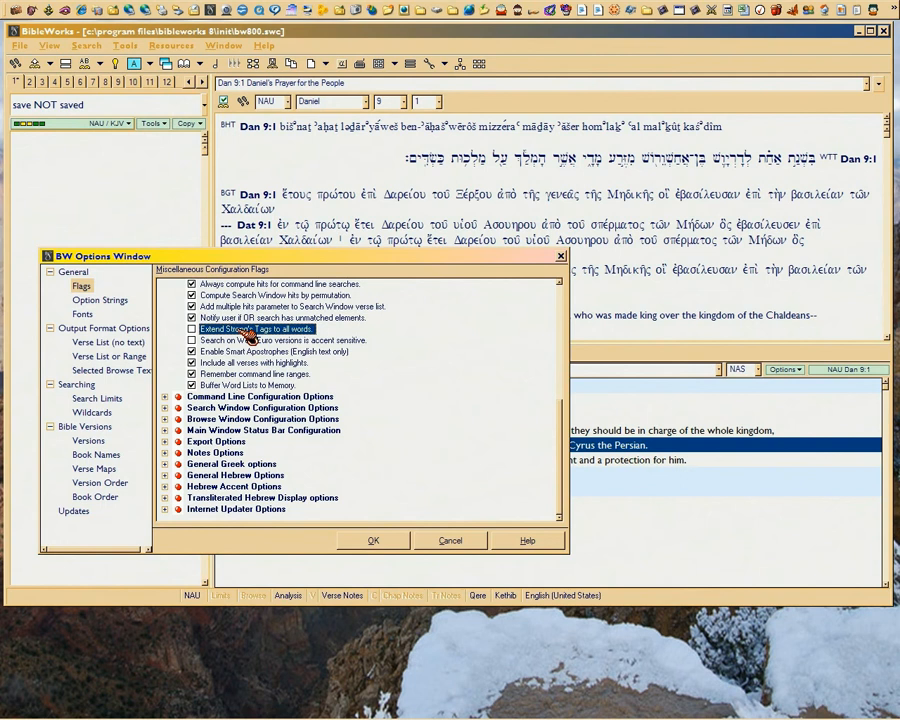
{"action": "left_click", "coordinate": [236, 341]}
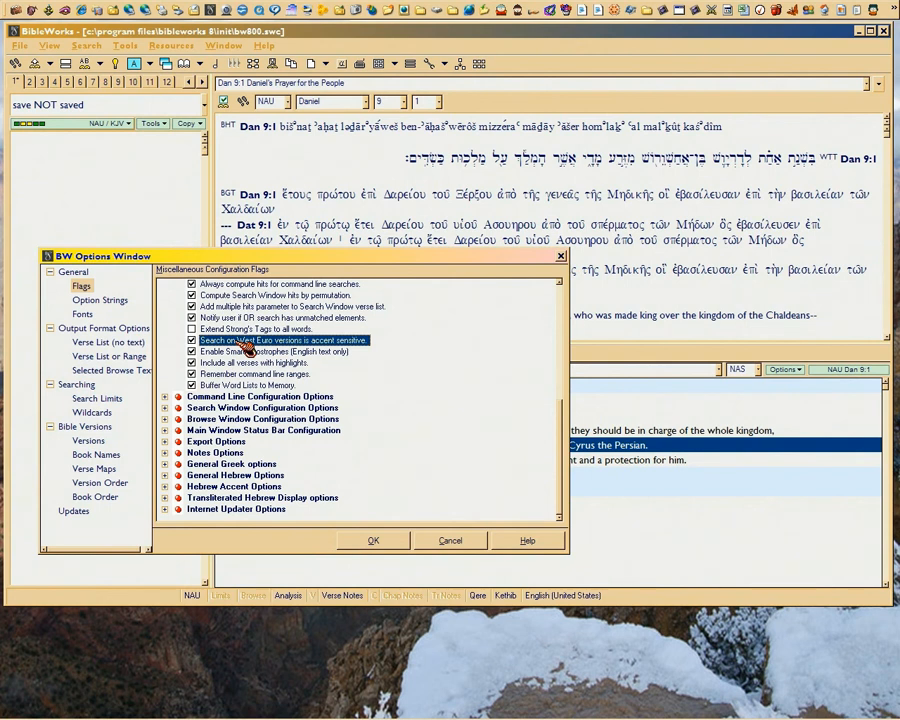
{"action": "left_click", "coordinate": [191, 340]}
{"action": "left_click", "coordinate": [253, 355]}
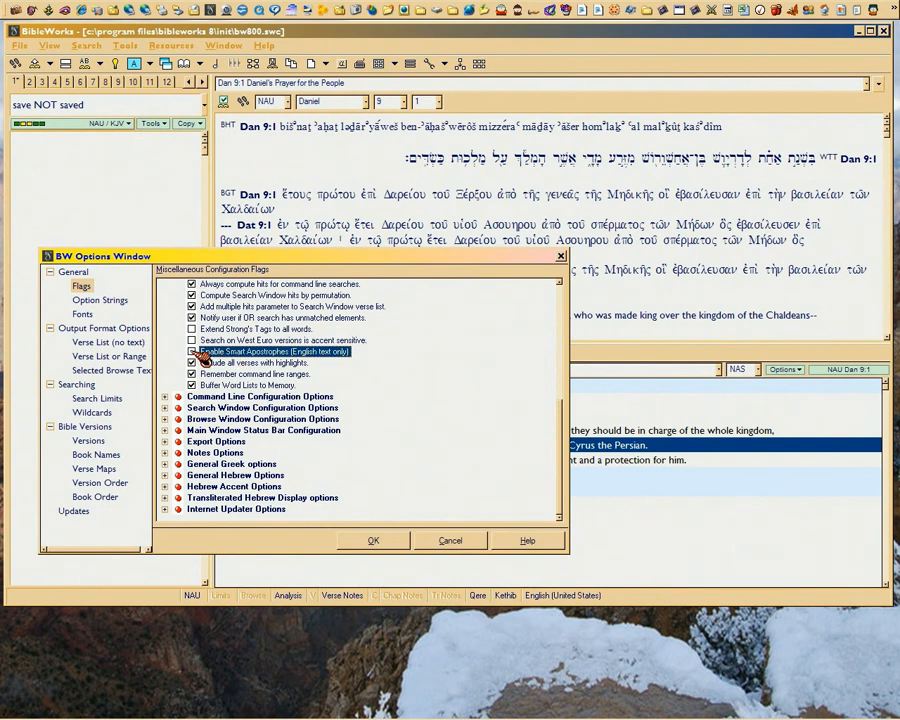
{"action": "left_click", "coordinate": [191, 352]}
Toggle the flags for including all verses with highlights, remembering command line ranges and buffering word lists to memory, restoring each one.
{"action": "left_click", "coordinate": [262, 365]}
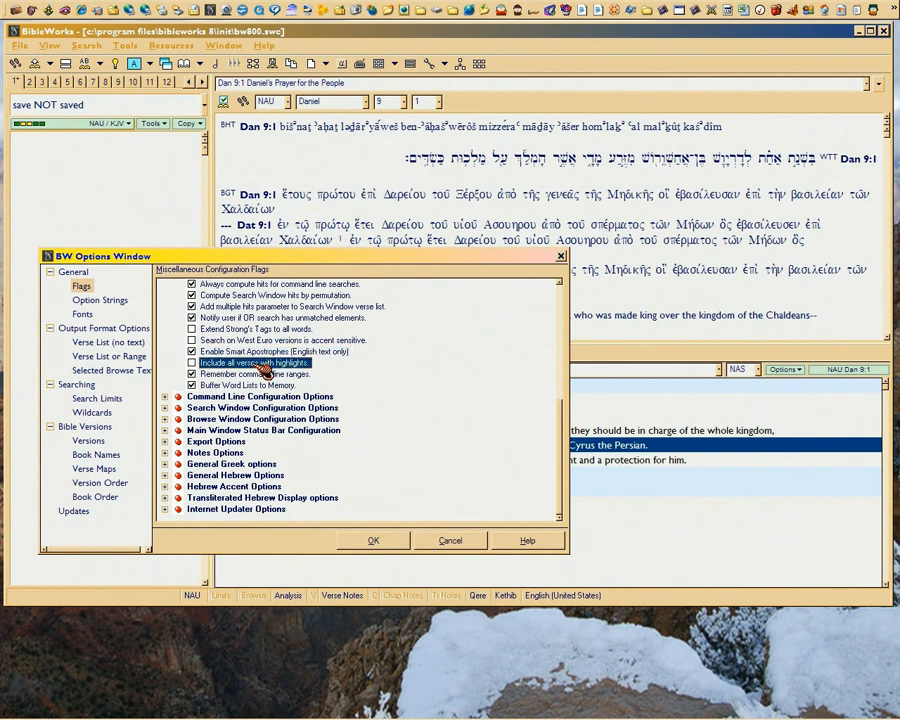
{"action": "left_click", "coordinate": [196, 364]}
{"action": "left_click", "coordinate": [246, 374]}
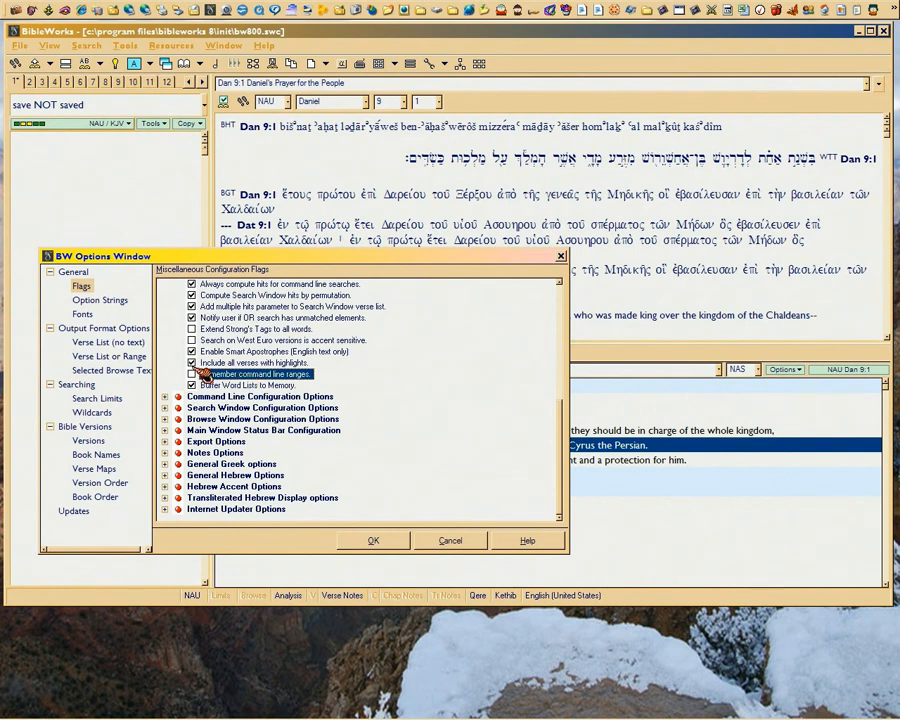
{"action": "left_click", "coordinate": [192, 374]}
{"action": "left_click", "coordinate": [240, 386]}
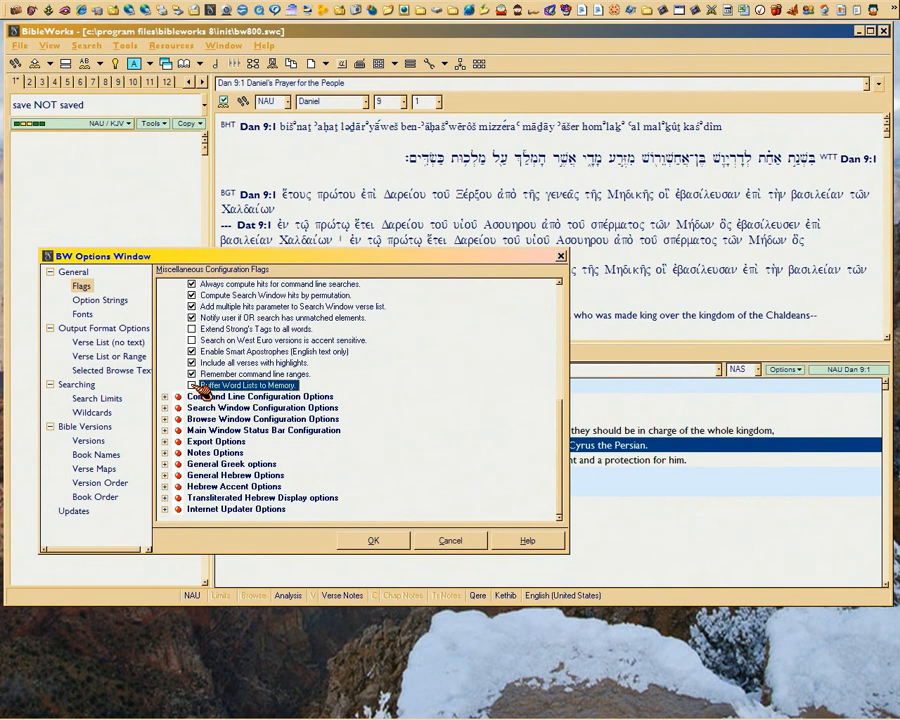
{"action": "left_click", "coordinate": [193, 386]}
{"action": "left_click", "coordinate": [193, 375]}
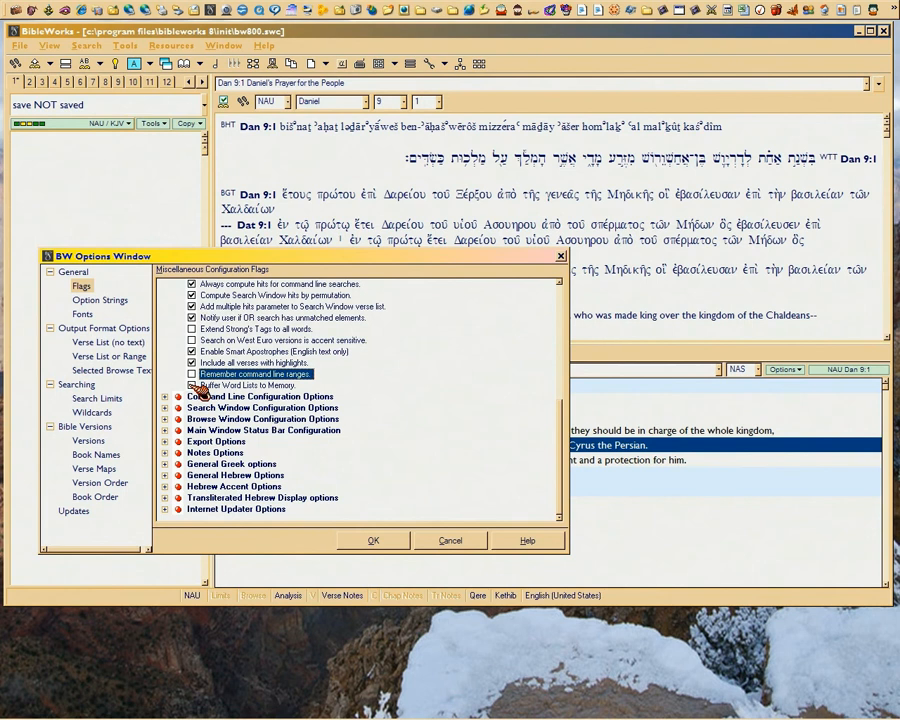
{"action": "left_click", "coordinate": [193, 374]}
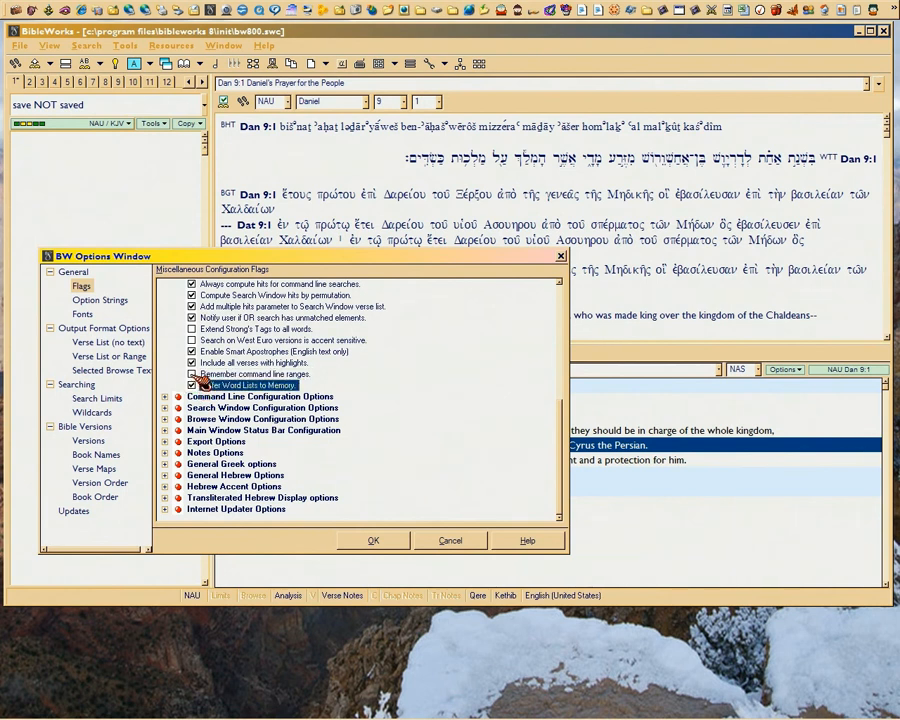
Expand the command line configuration options.
{"action": "left_click", "coordinate": [178, 397]}
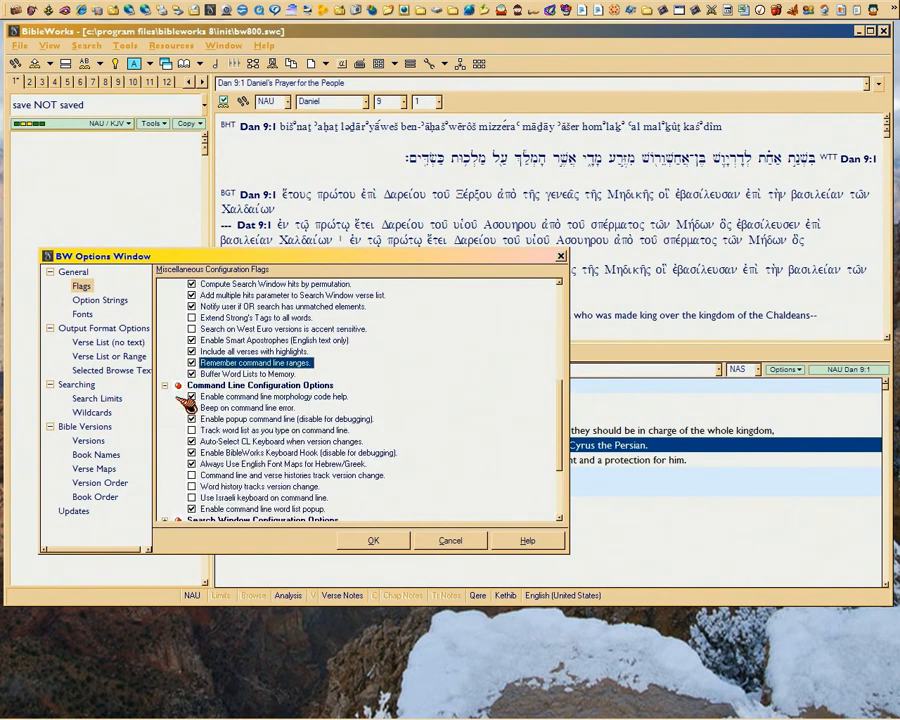